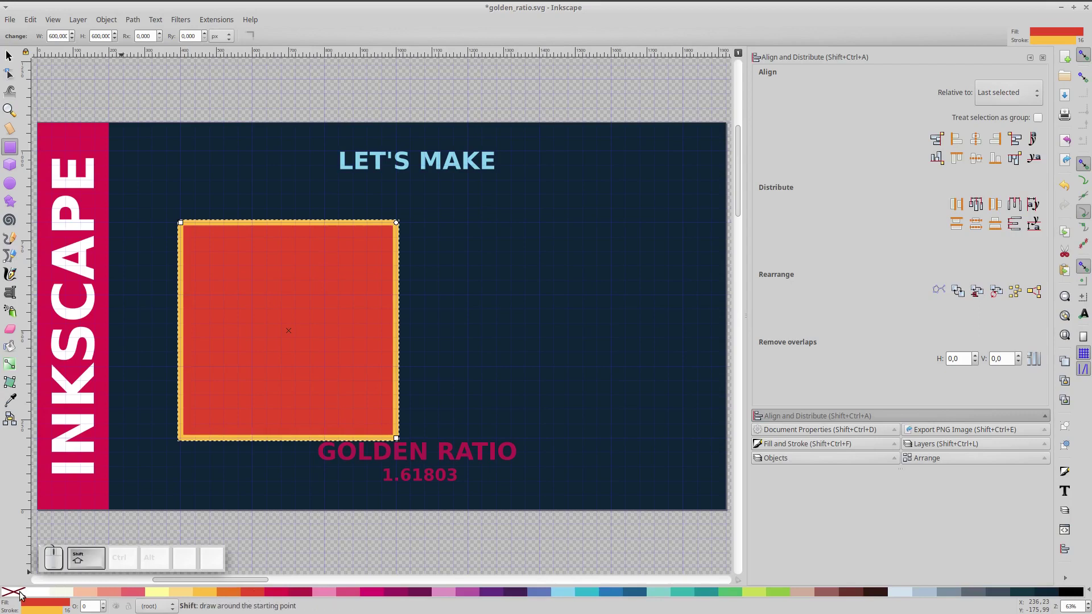
Move the red square up to Y 280 px and lock its width-to-height ratio
left_click(8, 57)
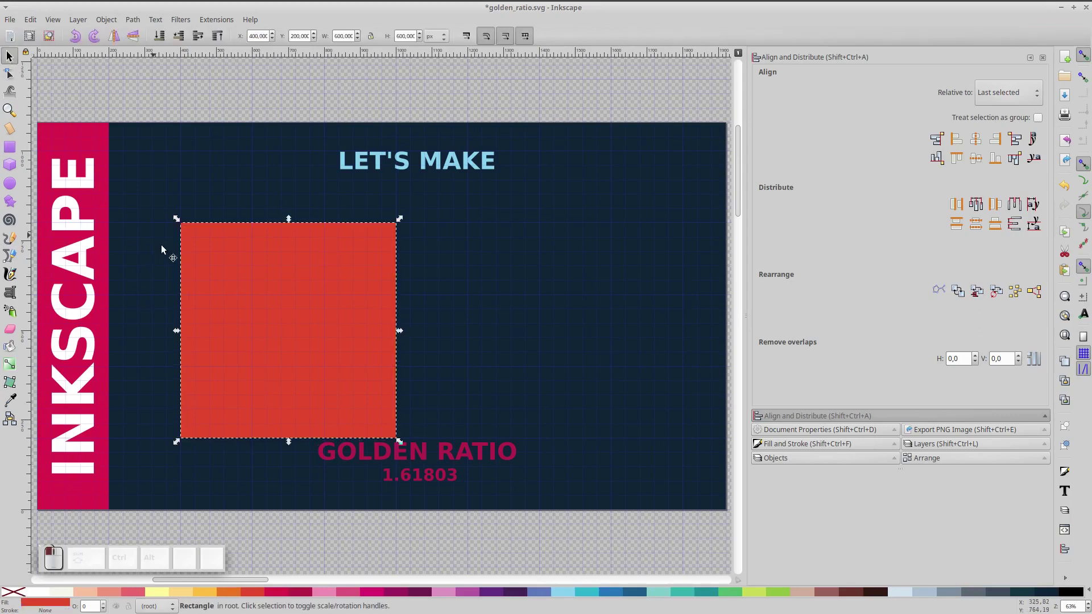
left_click_drag(275, 344, 277, 315)
left_click(370, 36)
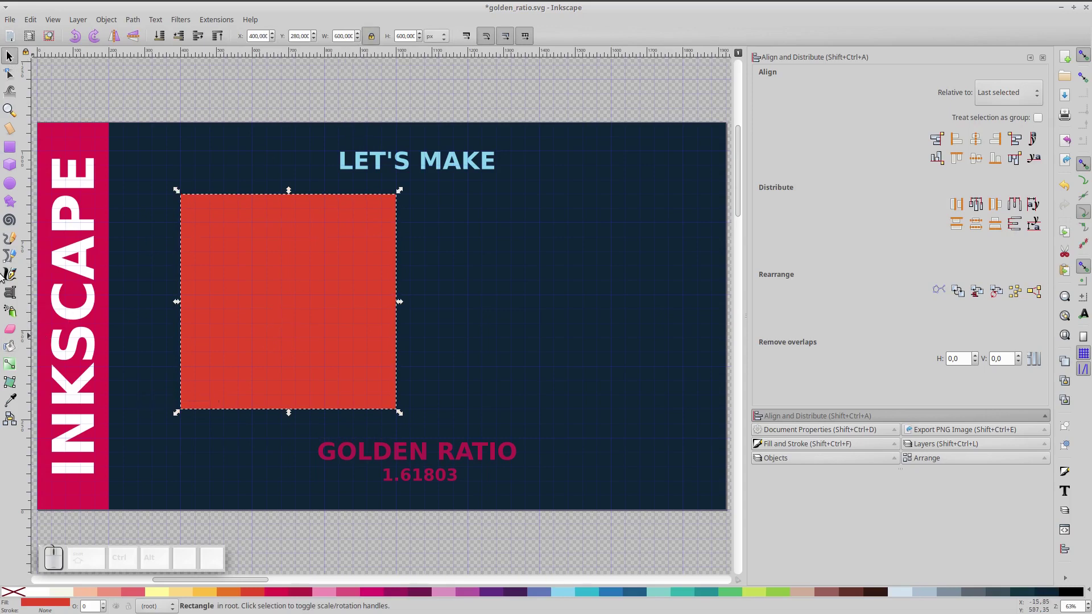
Draw a circle with 300 px radii across the red square and give it a yellow-orange stroke
left_click(10, 184)
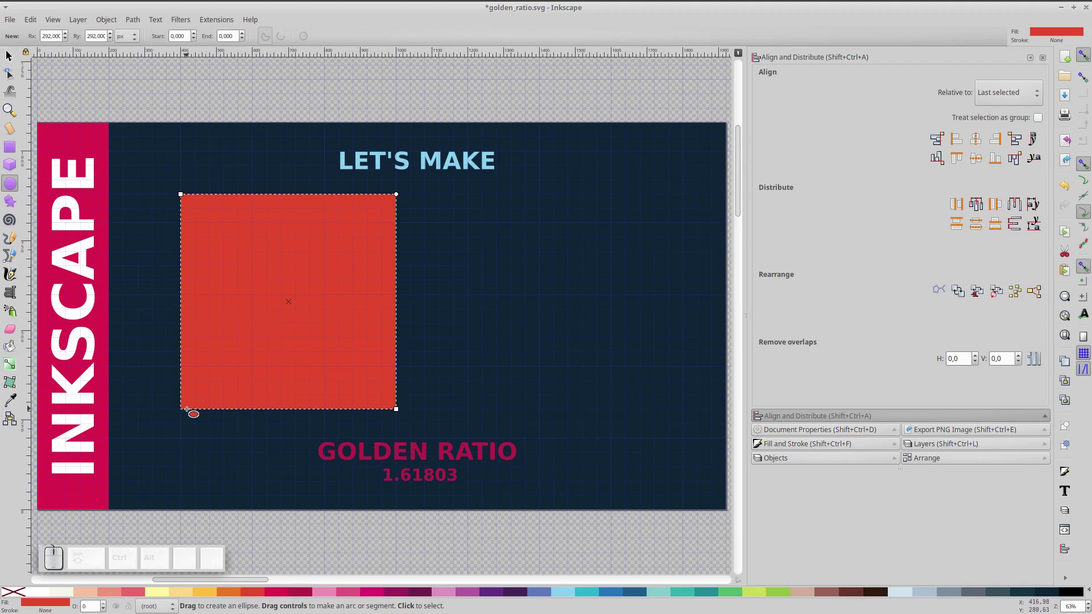
left_click_drag(184, 408, 396, 195)
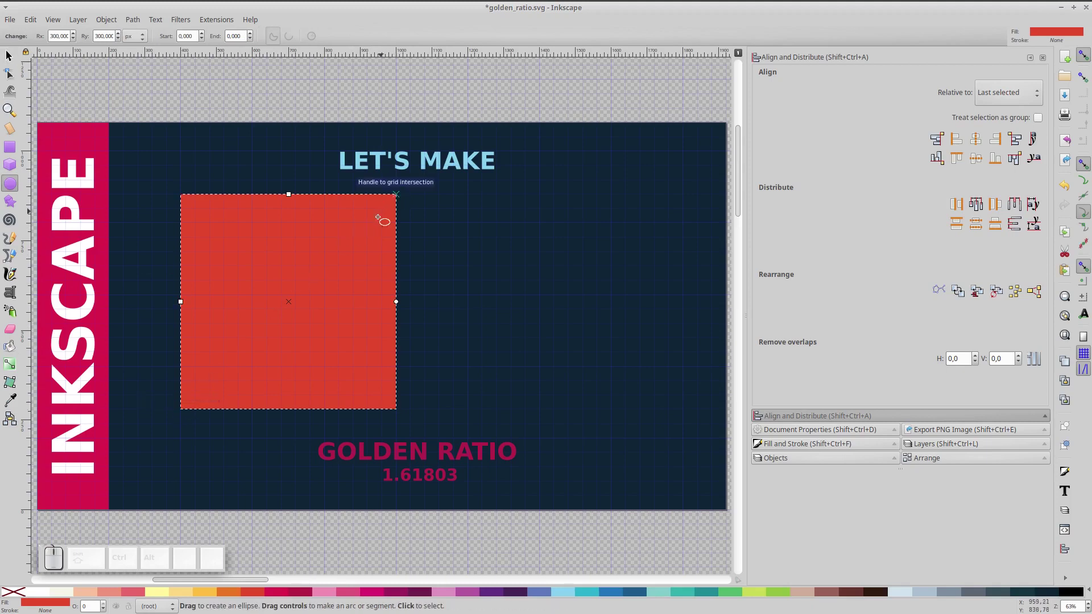
left_click(214, 595, "shift")
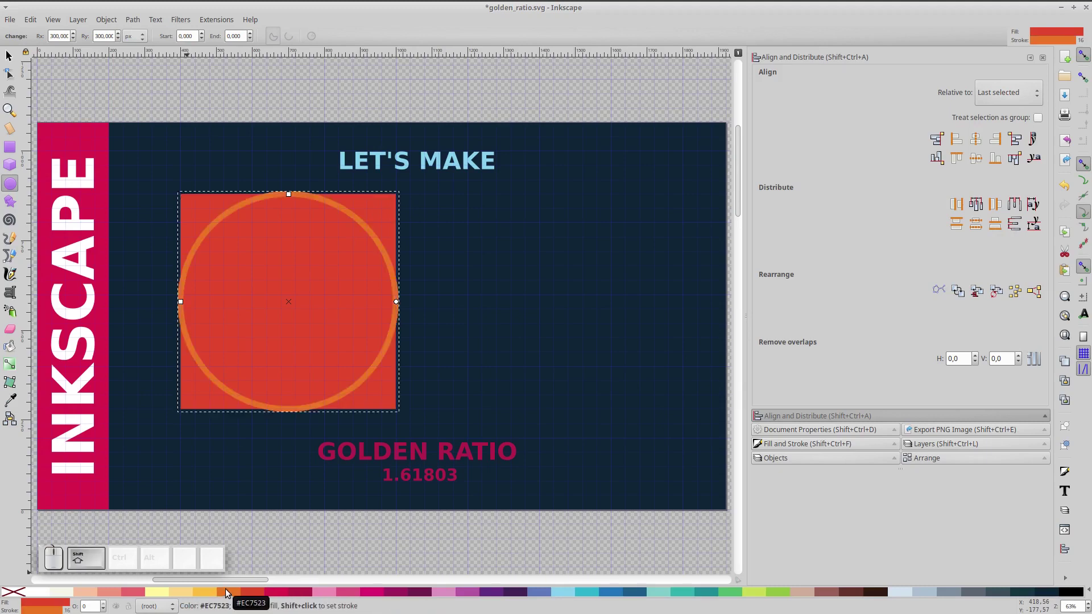
left_click(206, 593, "shift")
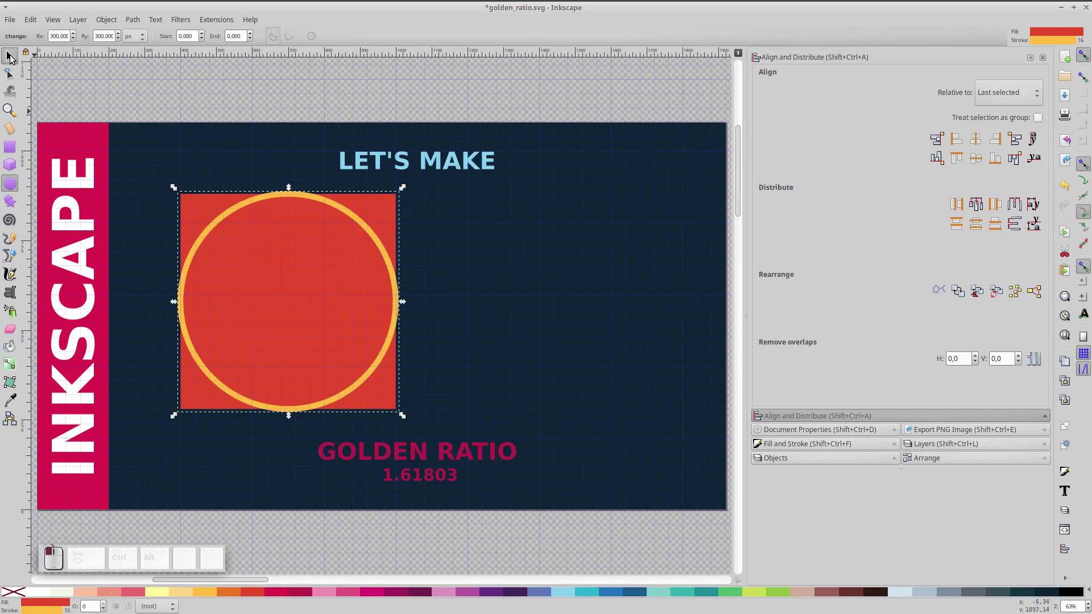
Resize the circle, including its 16 px stroke, to an overall width of 600 px
left_click(8, 56)
left_click(764, 447)
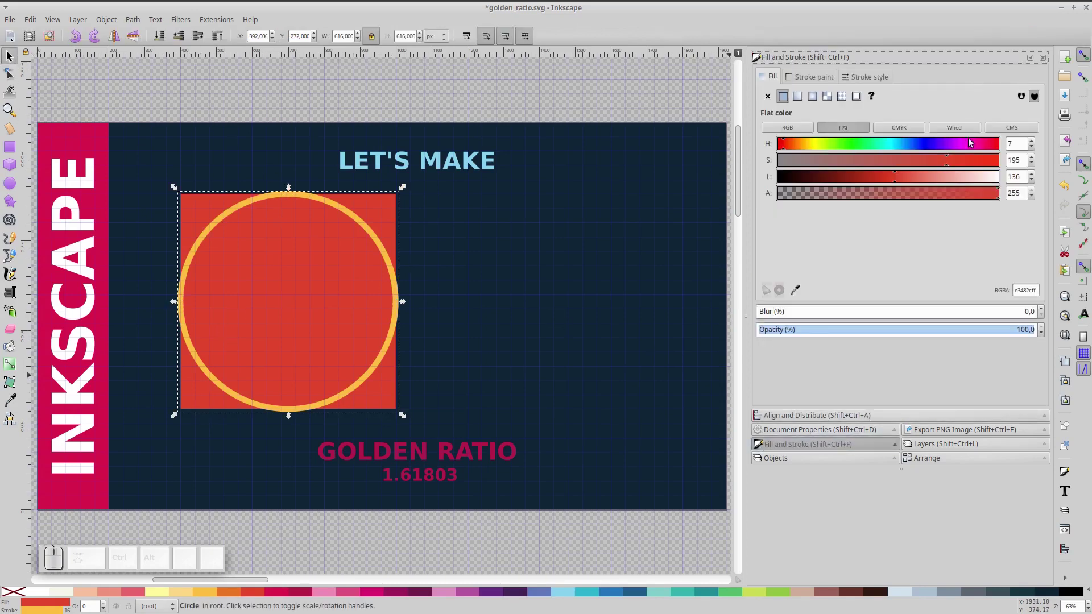
left_click(877, 77)
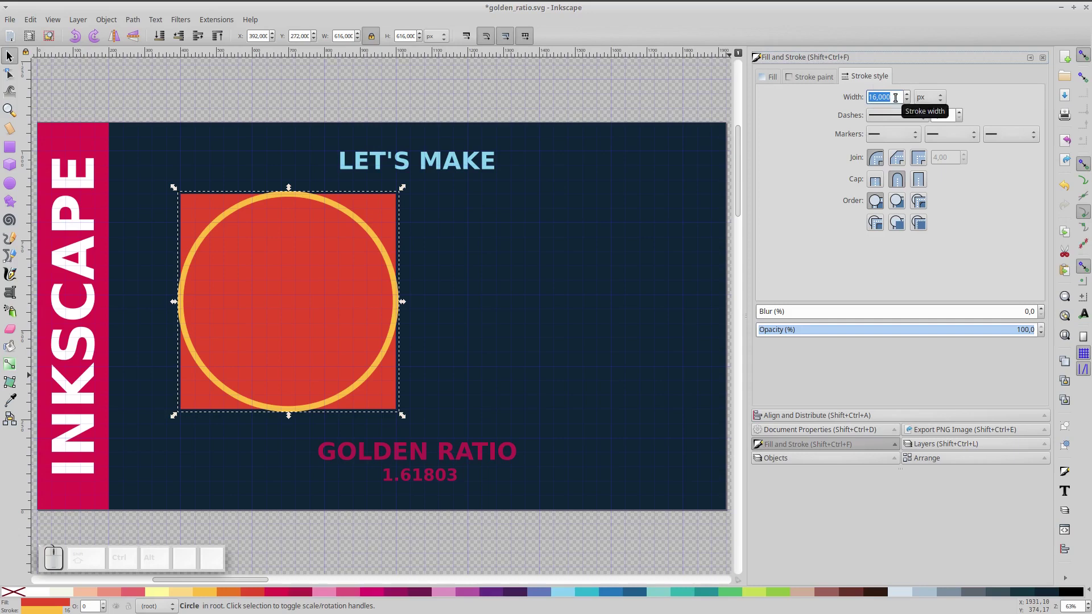
left_click(795, 416)
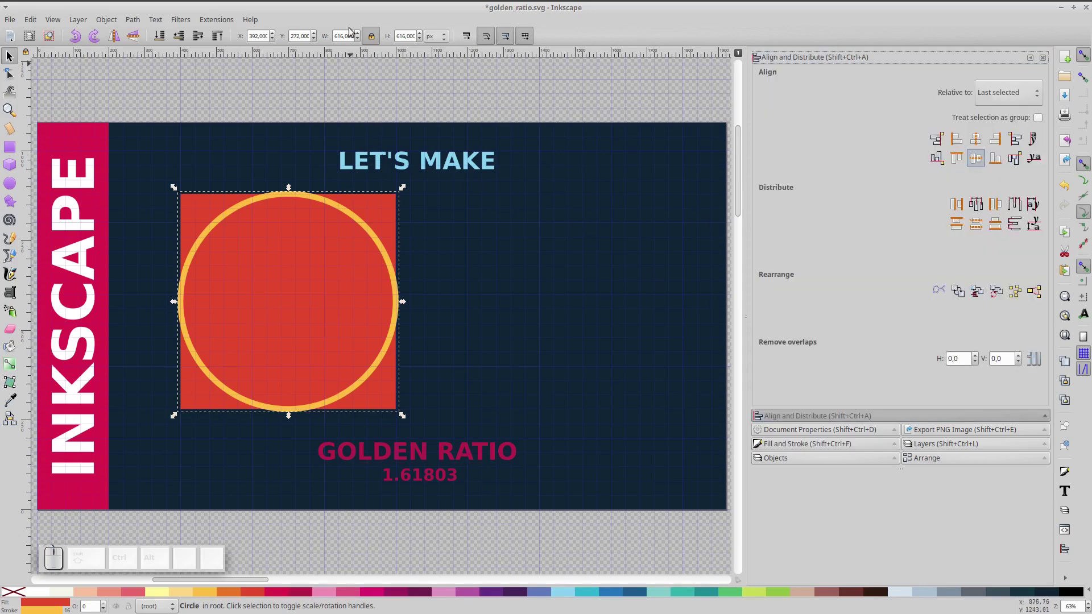
left_click(373, 204)
left_click(355, 221)
triple_click(342, 36)
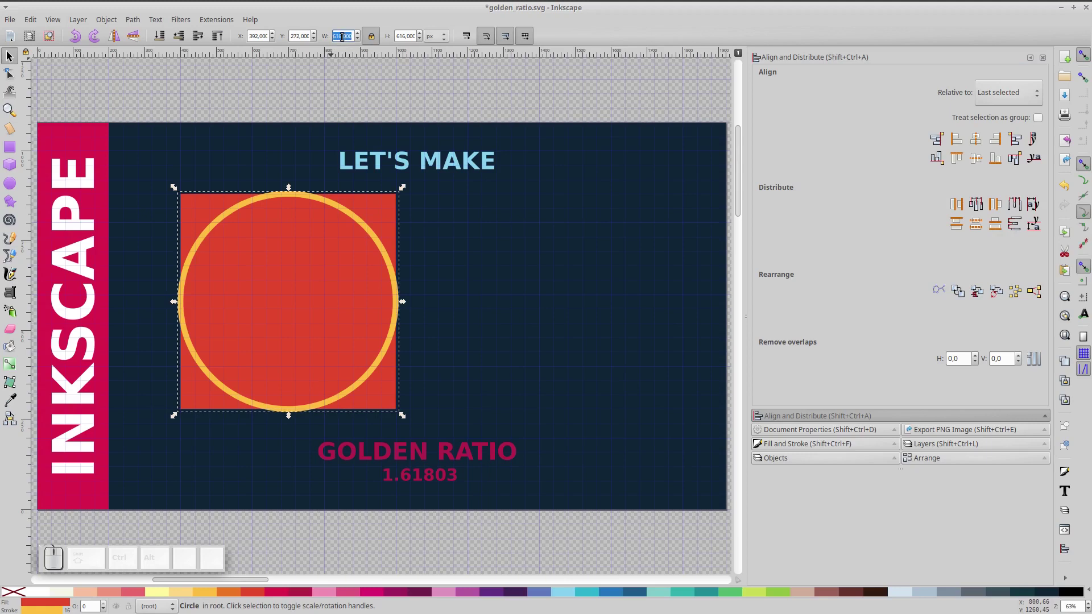
type("608,")
type("0")
key("Return")
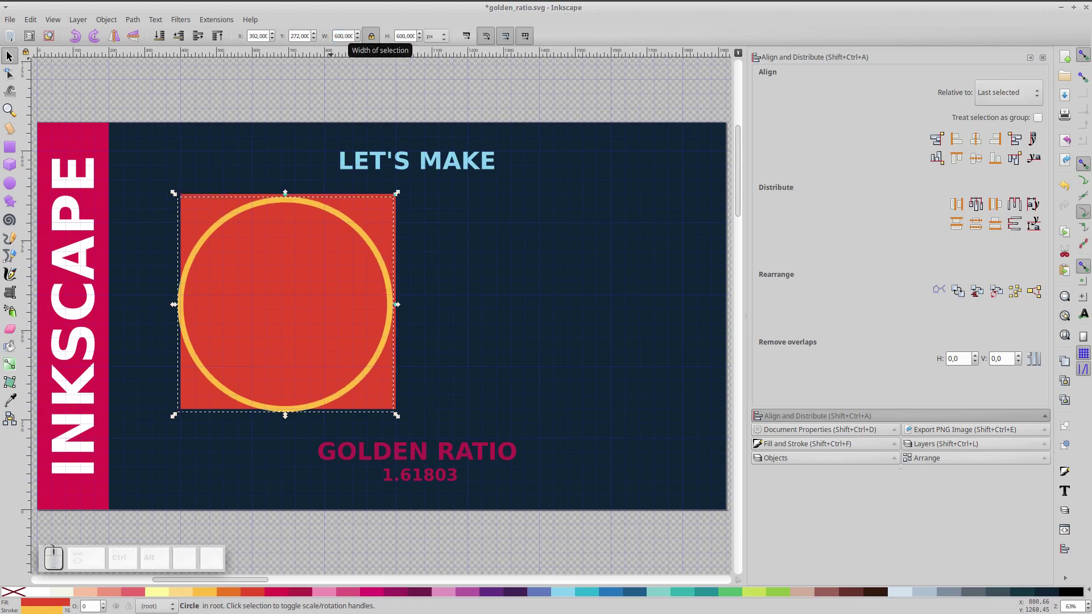
Center the circle on the red square both horizontally and vertically
left_click(379, 213, "shift")
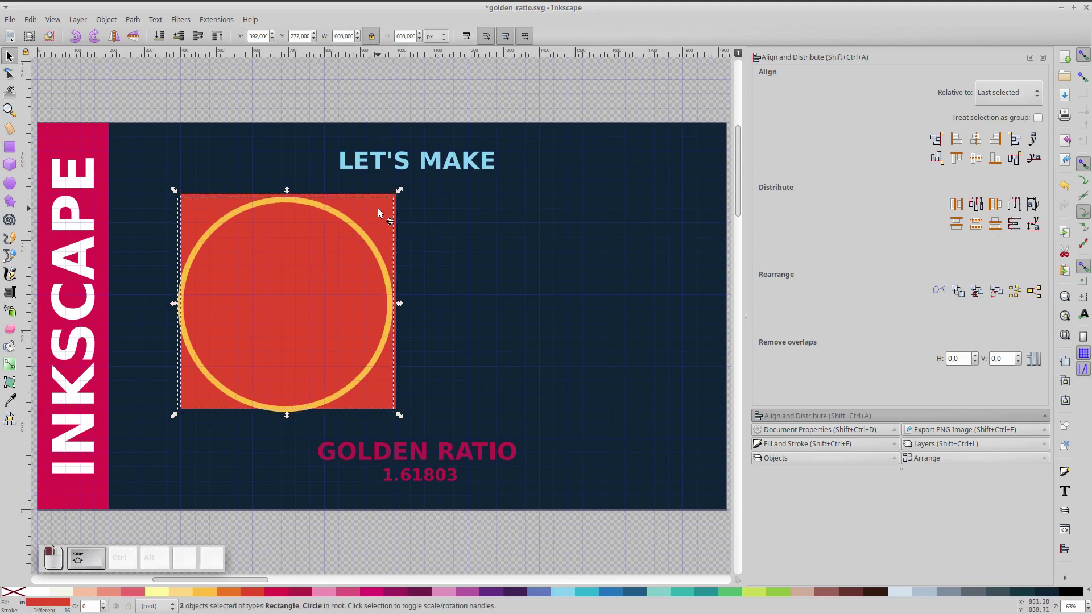
left_click(976, 138)
left_click(976, 158)
left_click(581, 240)
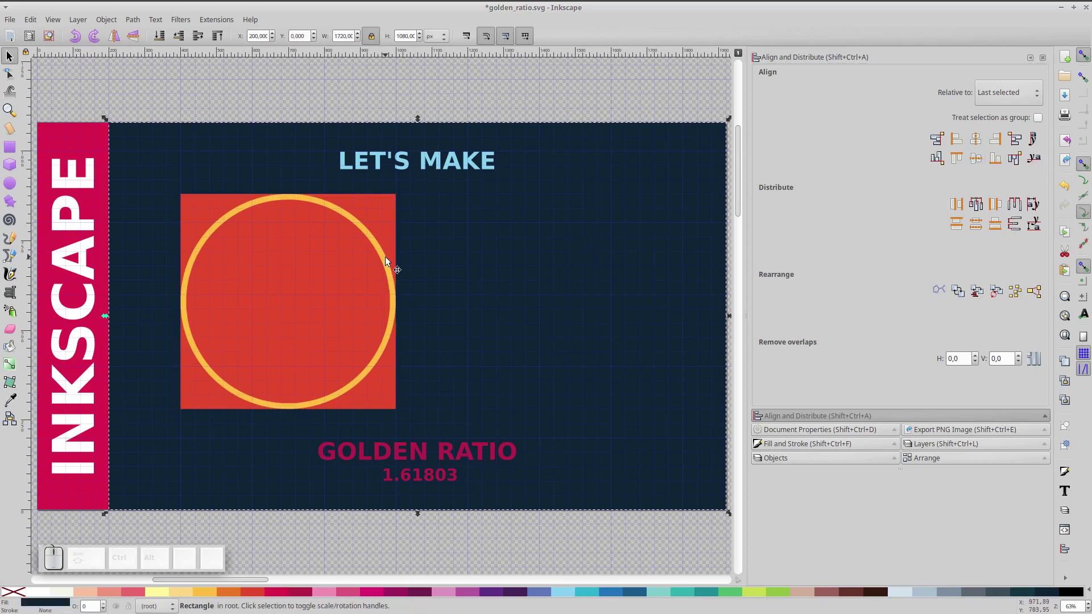
Double the circle's width to 1200 px using *2 and align its top edge with the red square's top edge
left_click(390, 286)
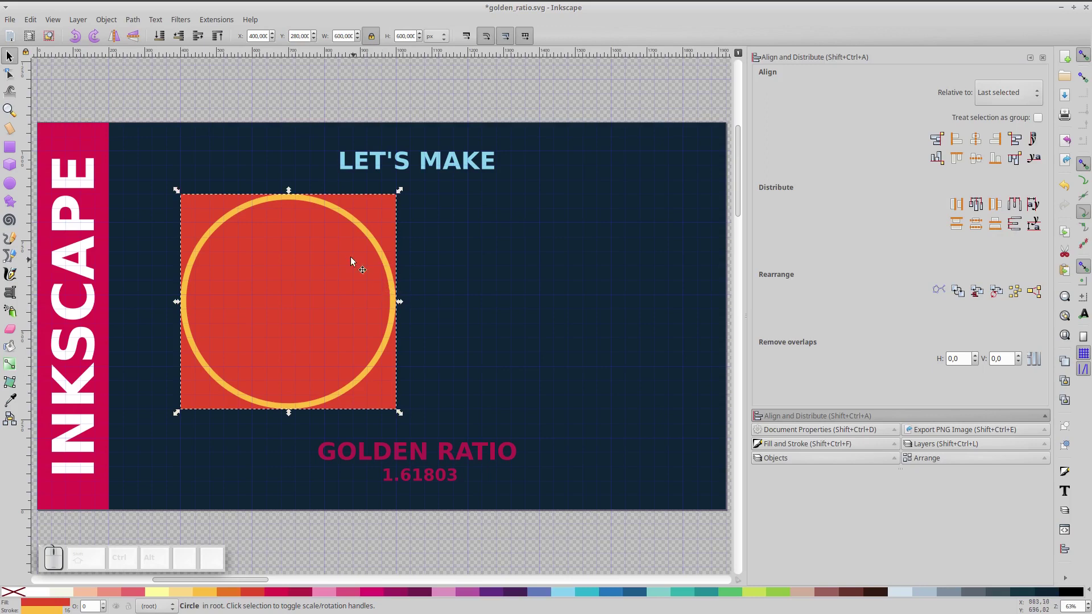
left_click(359, 212)
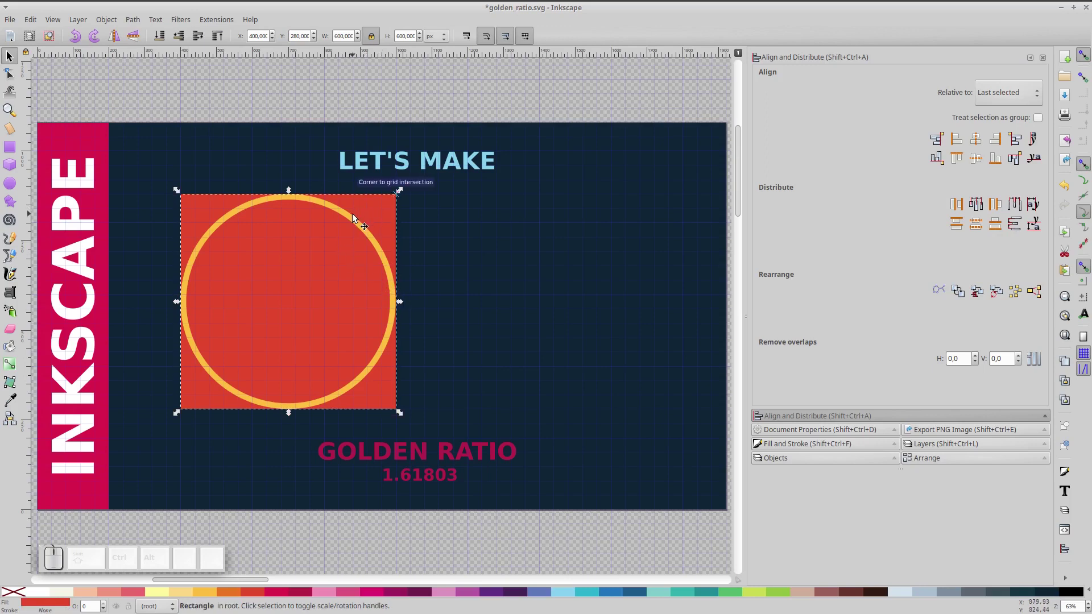
left_click(347, 217)
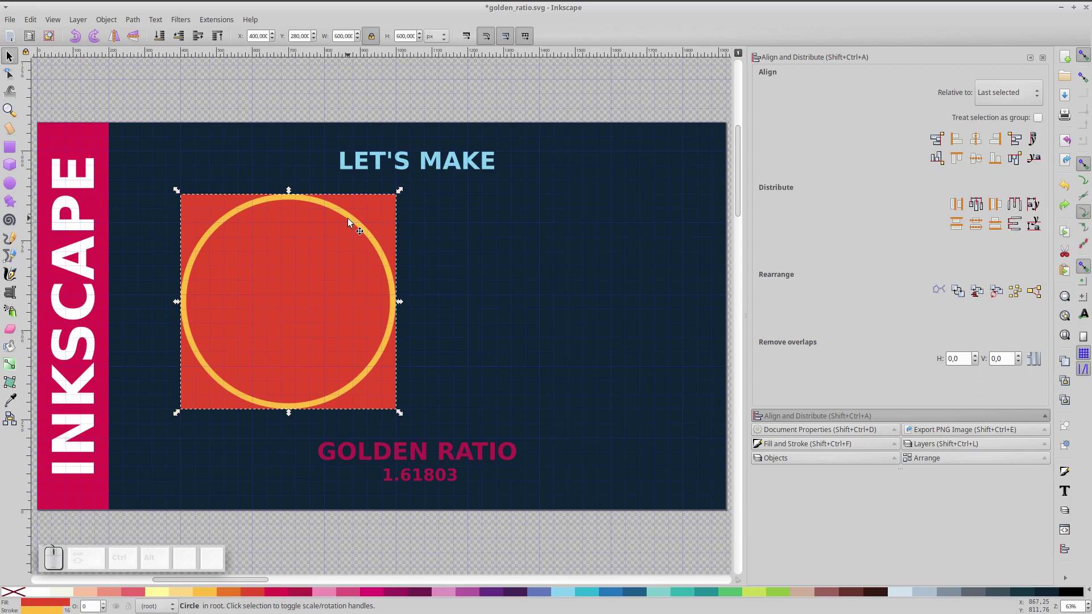
left_click(345, 36)
key("Right")
key("Right")
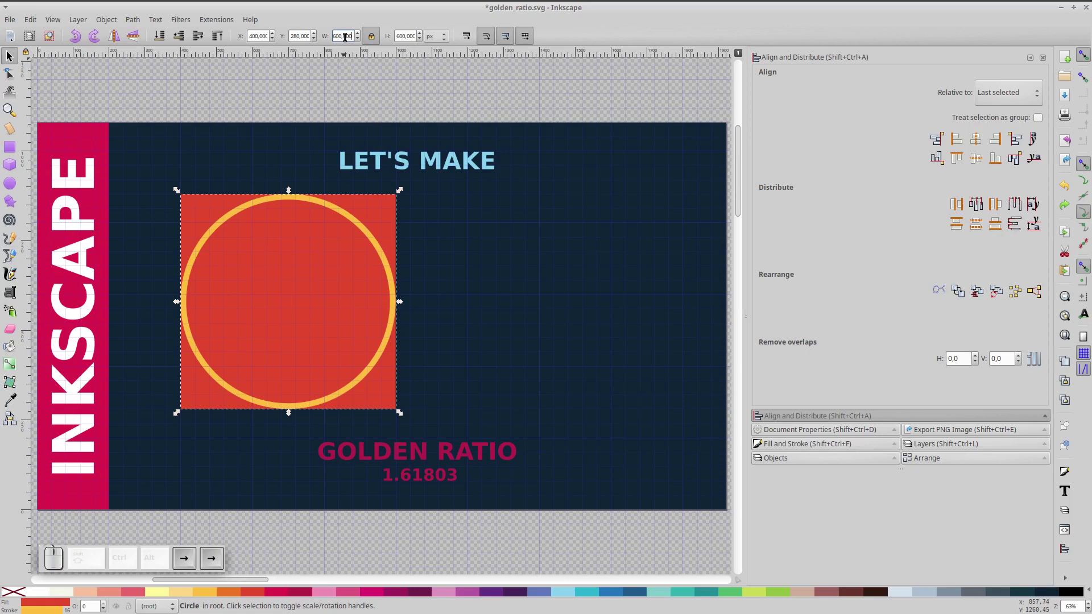
key("shift")
type("*")
type("2")
key("Return")
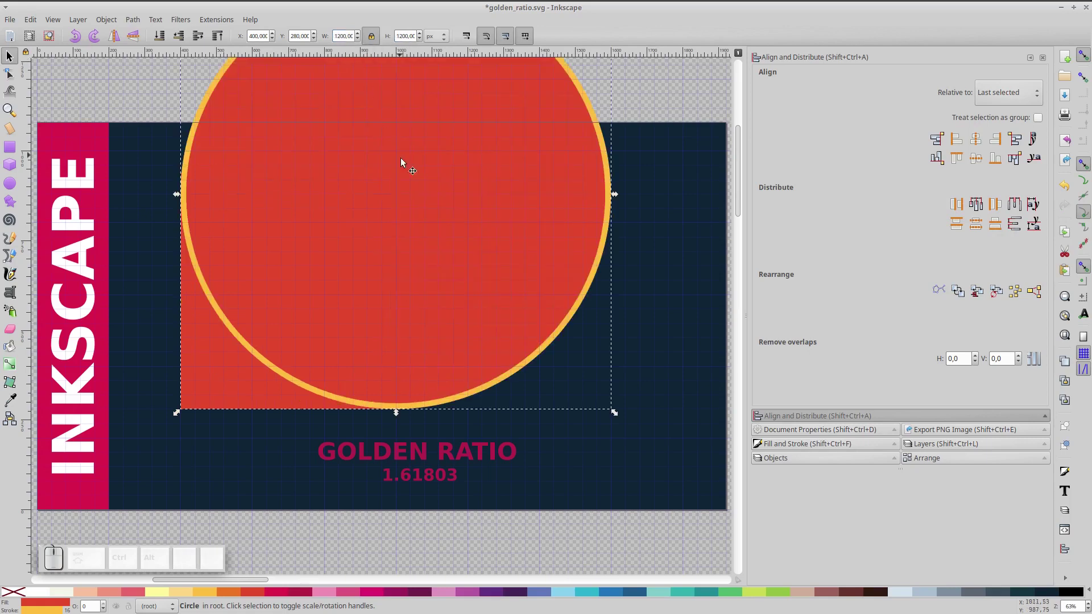
left_click(226, 364, "shift")
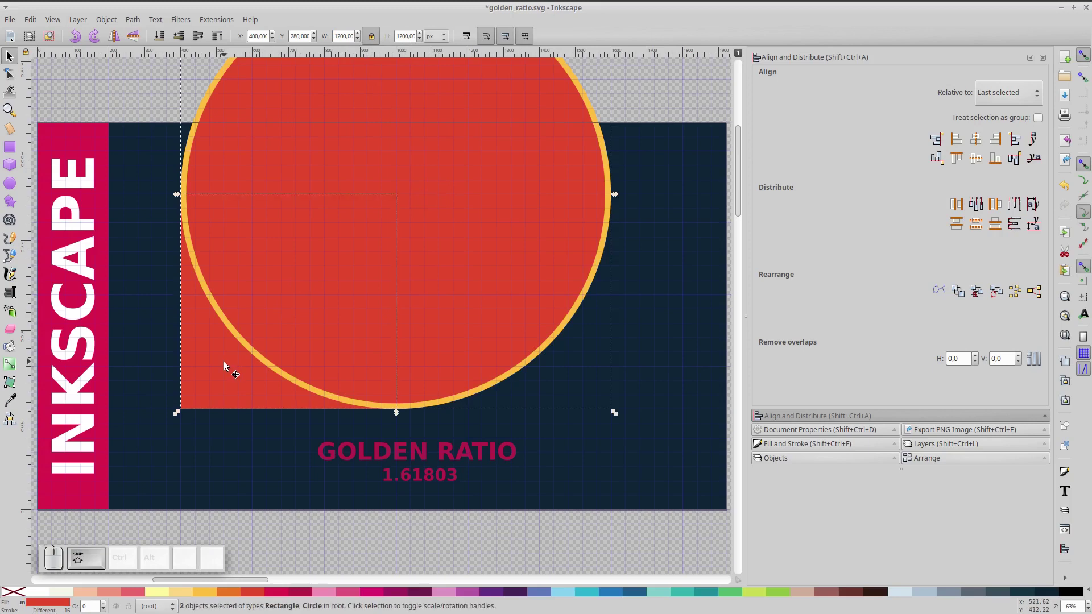
left_click(956, 159)
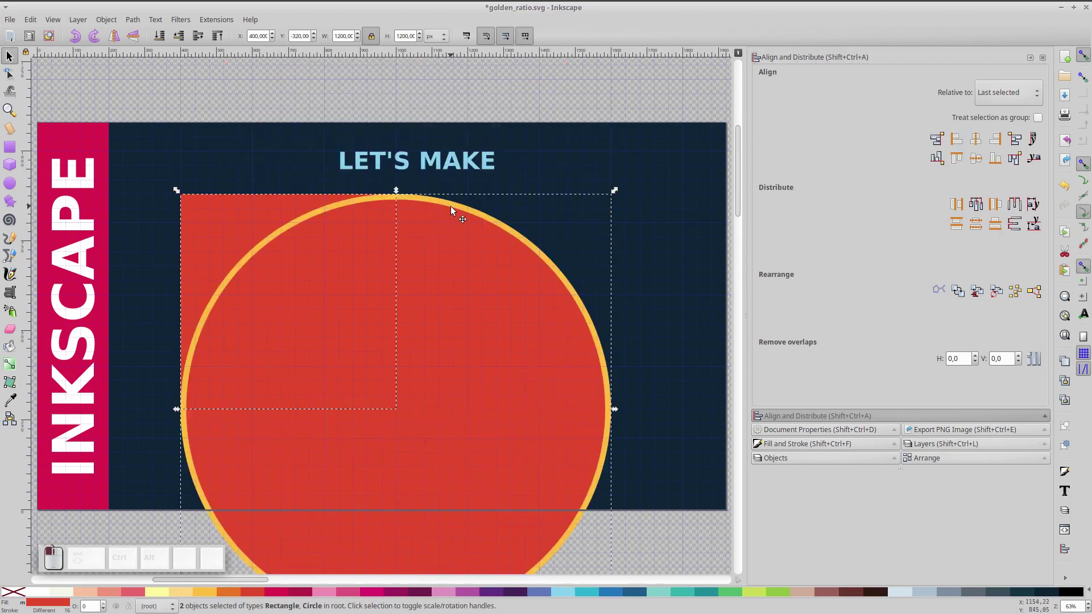
Turn the circle into an open quarter arc from 180° to 270° that spans the red square
key("r")
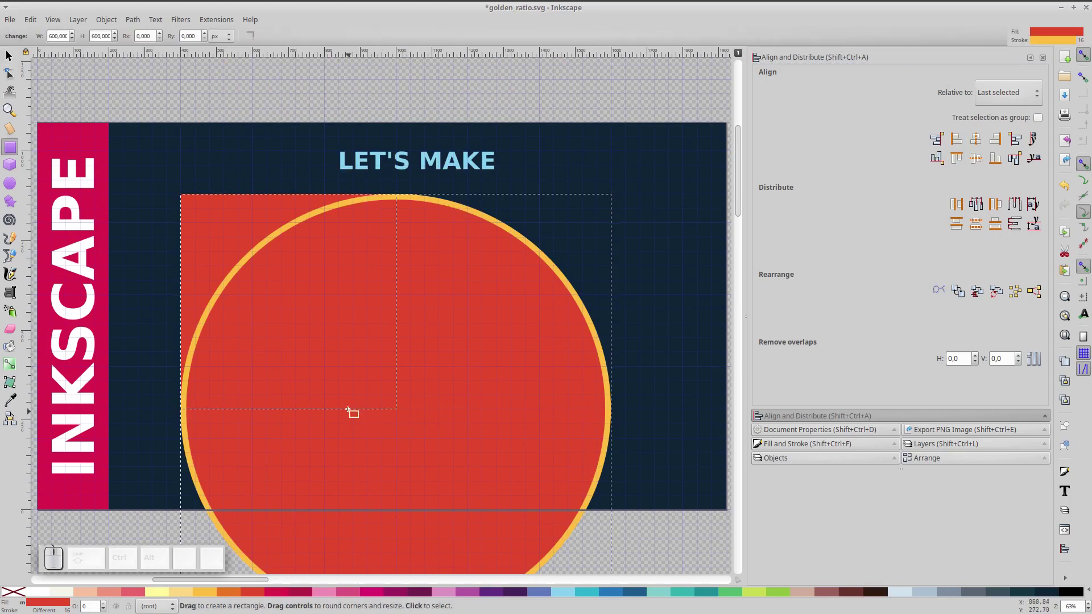
left_click_drag(736, 193, 737, 209)
left_click(650, 174)
left_click(529, 154)
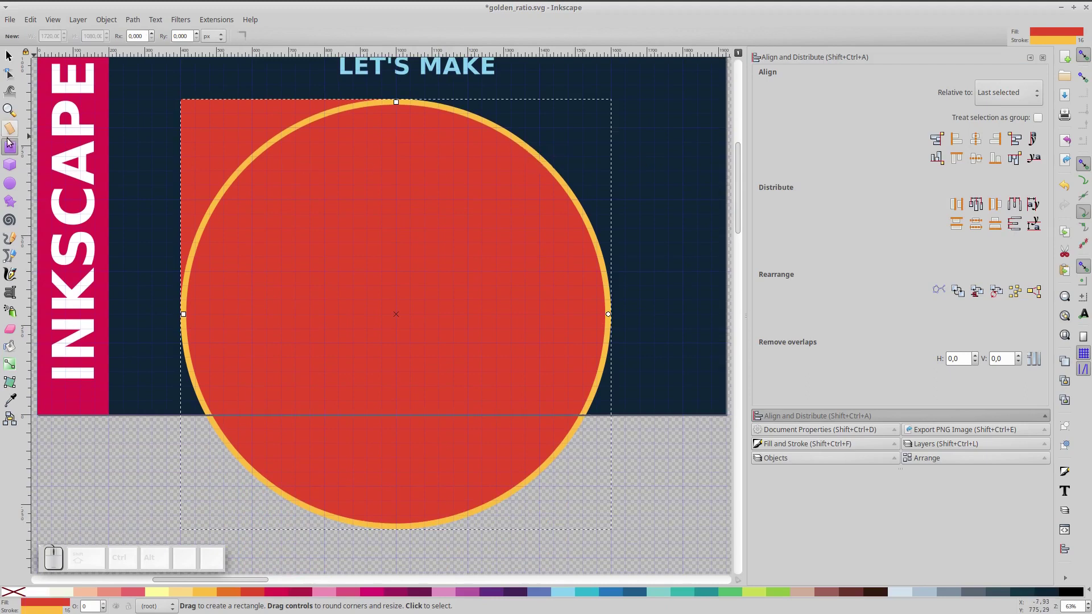
left_click(9, 184)
left_click_drag(608, 315, 406, 120)
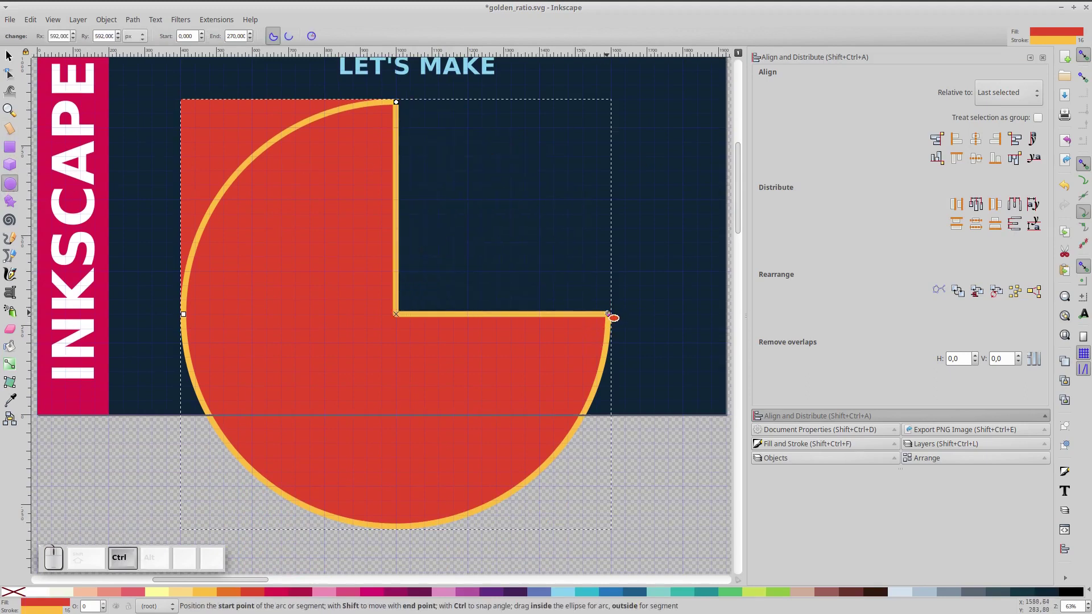
left_click_drag(607, 314, 189, 326)
scroll(190, 327, "up", 4)
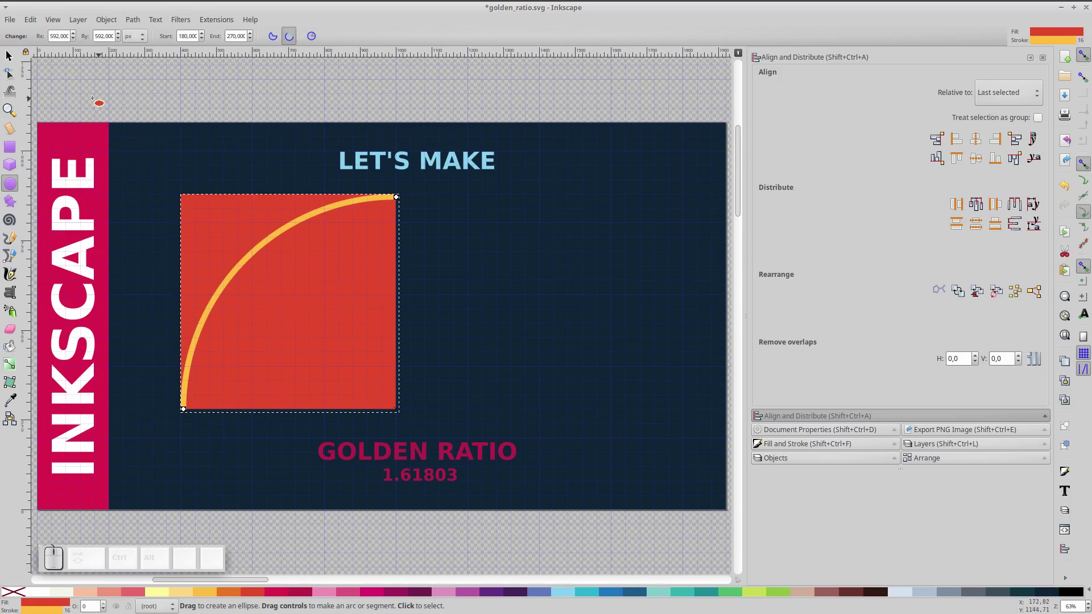
Set the arc's stroke to a butt cap so its ends stop flush with the red square
left_click(9, 55)
scroll(392, 198, "up", 5, "ctrl")
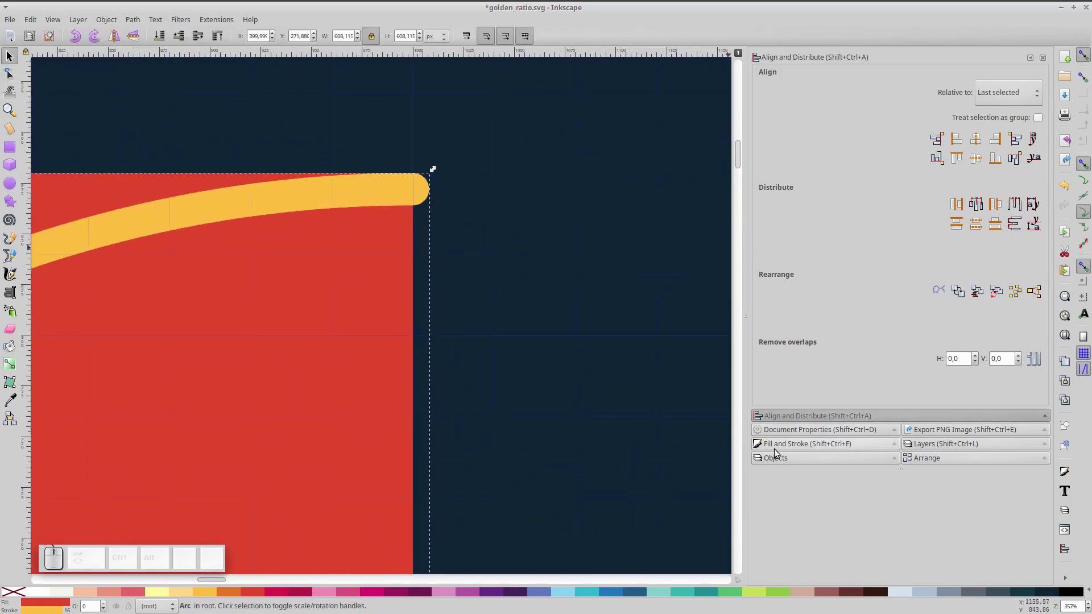
left_click(808, 443)
left_click(875, 181)
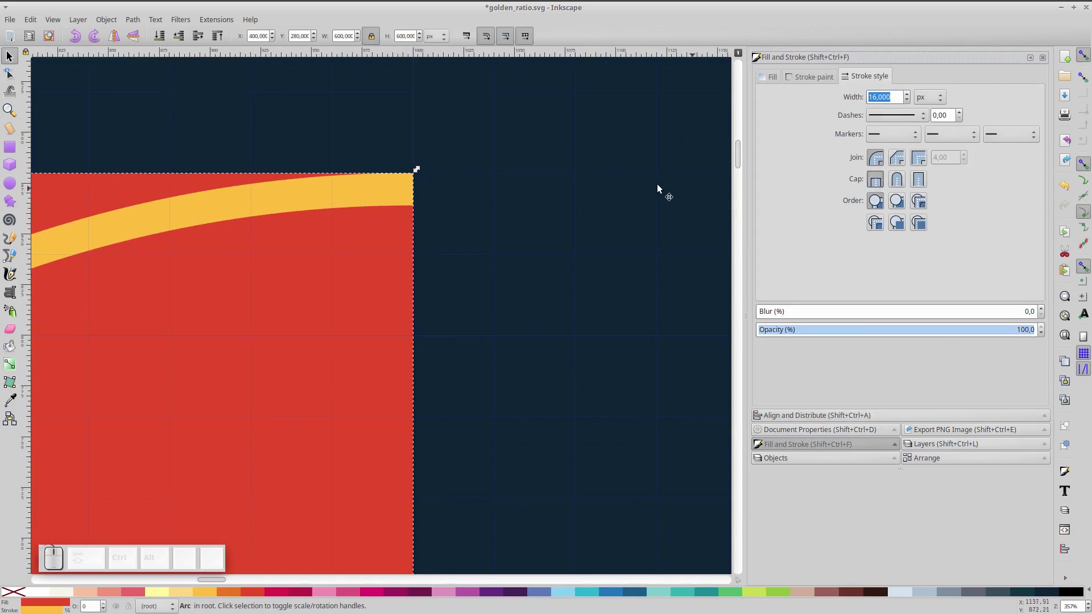
Inspect how the arc's lower end meets the red square's lower-left corner
key("space")
key("space")
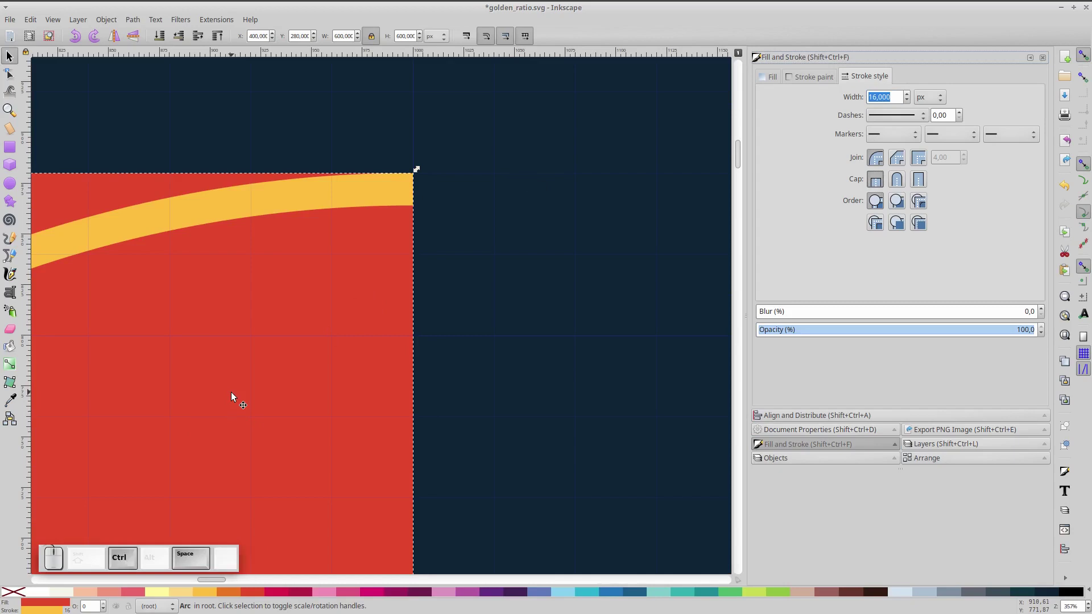
scroll(231, 391, "down", 3)
left_click(380, 400)
mouse_move(356, 427)
left_mouse_down()
mouse_move(446, 285)
mouse_move(597, 155)
left_mouse_up()
scroll(579, 171, "down", 9)
scroll(580, 171, "left", 9)
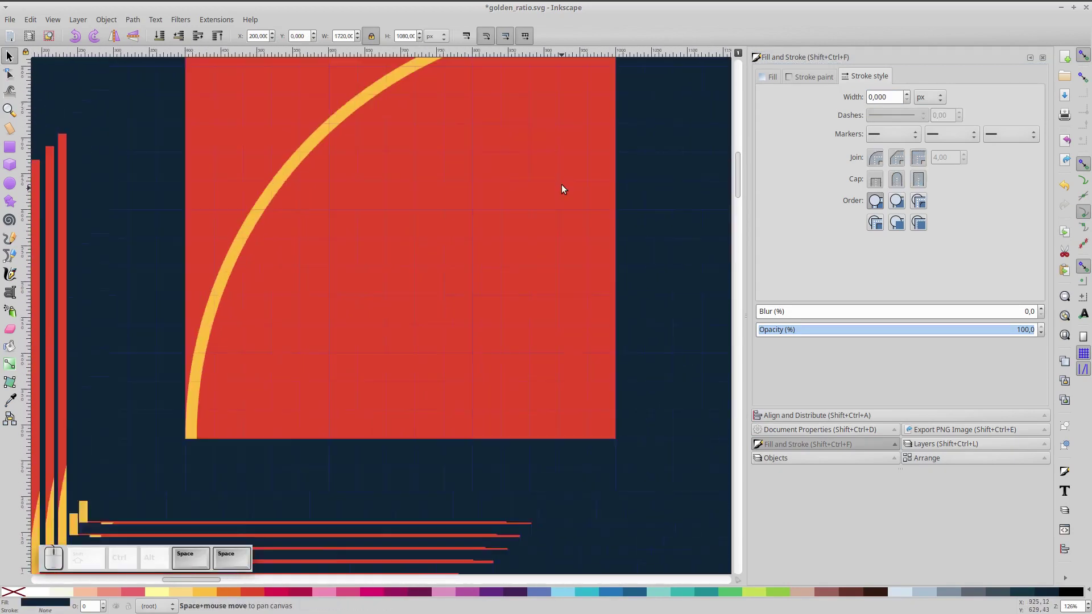
scroll(229, 441, "up", 8)
scroll(196, 420, "down", 4)
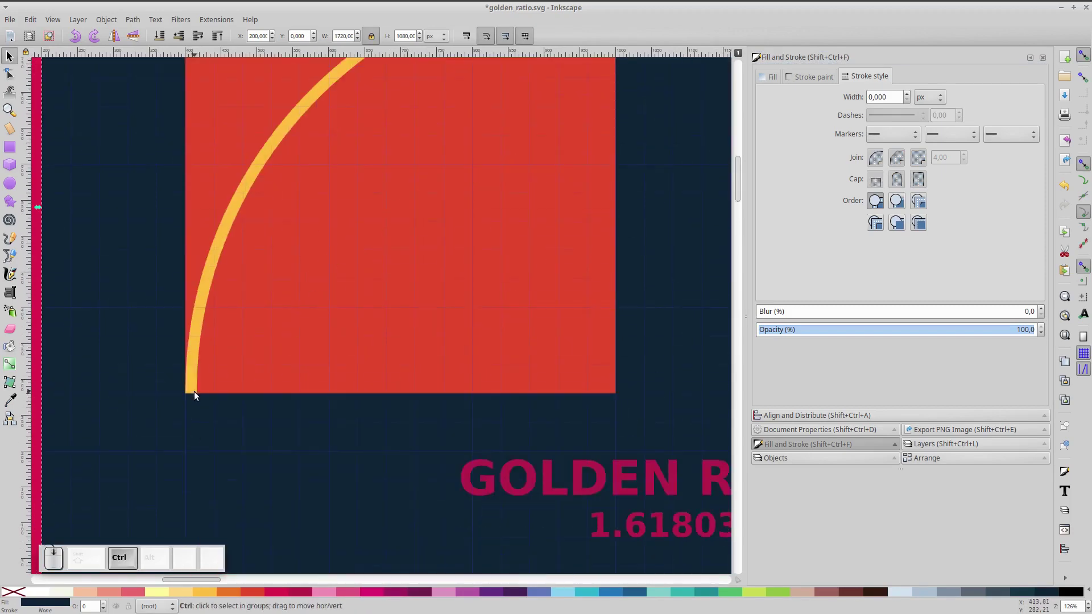
scroll(194, 391, "up", 2)
key("5")
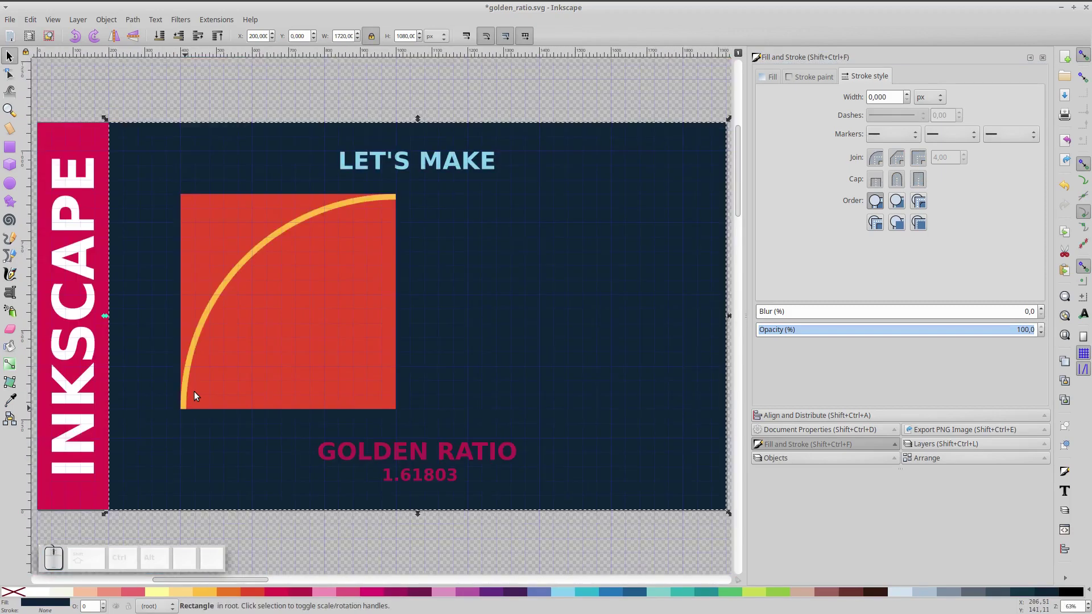
Delete the red square behind the arc and remove the arc's fill, keeping only its stroke
left_click(335, 282)
key("r")
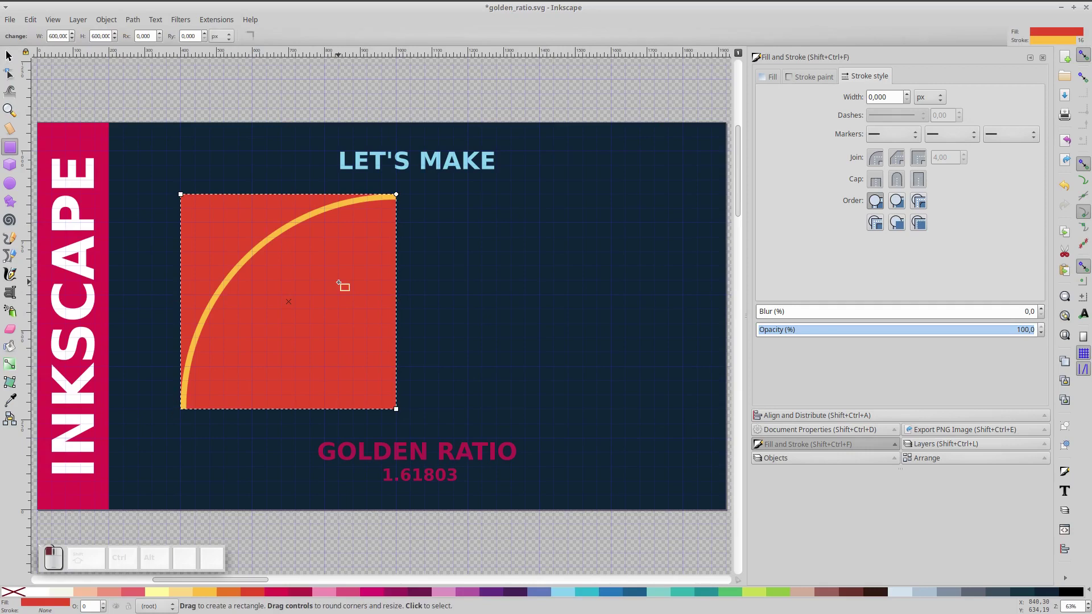
left_click(10, 55)
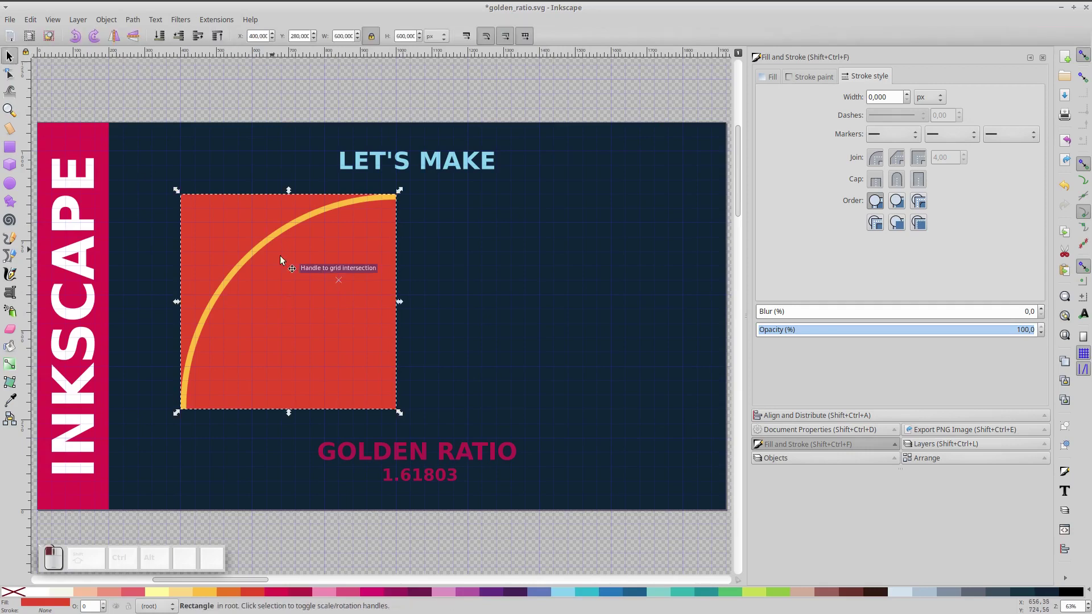
key("Delete")
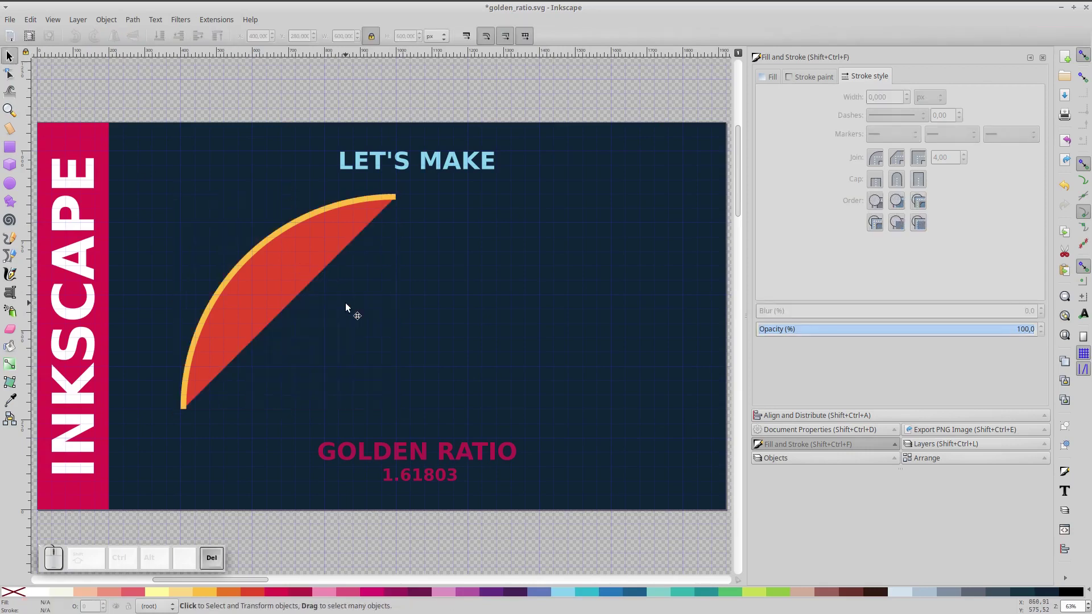
left_click(335, 223)
left_click(22, 592)
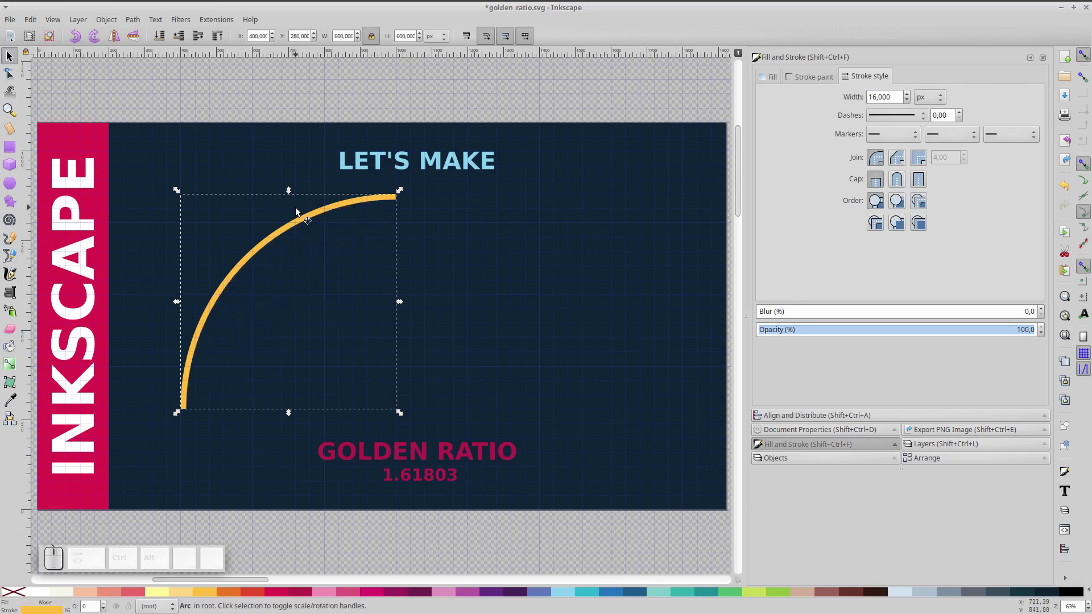
Duplicate the arc and move the copy right and slightly down, to about X 782 px, Y 229 px
key("ctrl+d")
left_click_drag(294, 226, 433, 244)
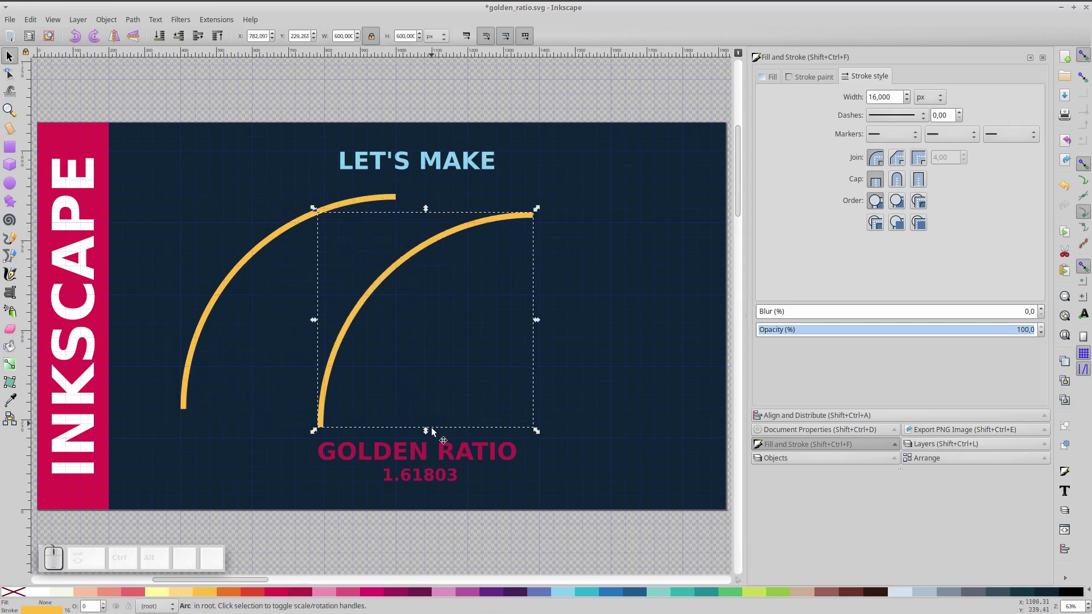
Copy the number 1.61803 from the text object below the GOLDEN RATIO title
left_click(402, 449)
double_click(436, 473)
left_click(428, 475)
double_click(443, 473)
key("ctrl+c")
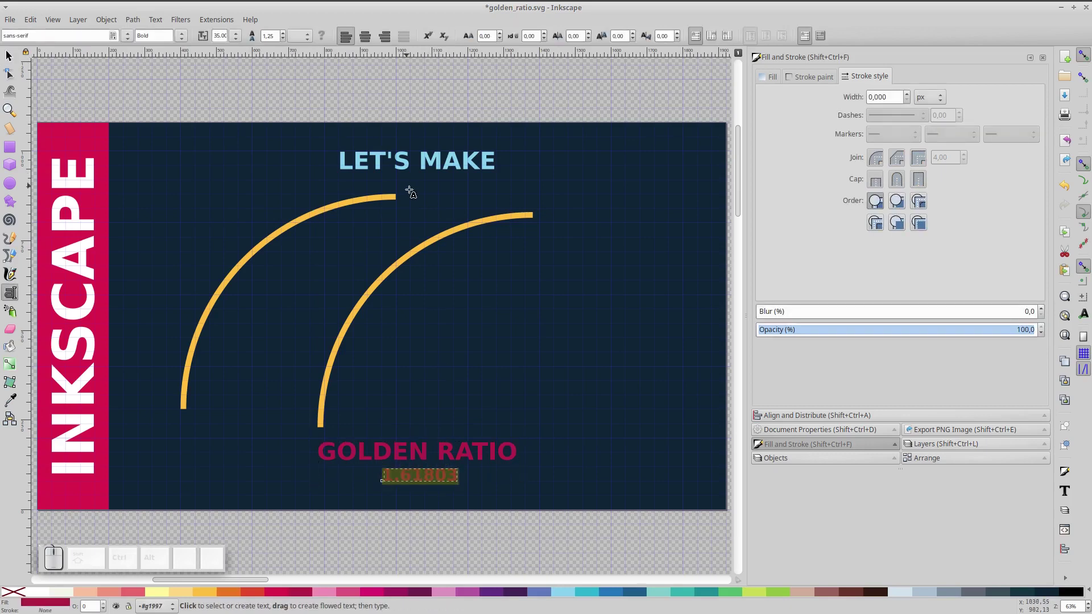
left_click(9, 55)
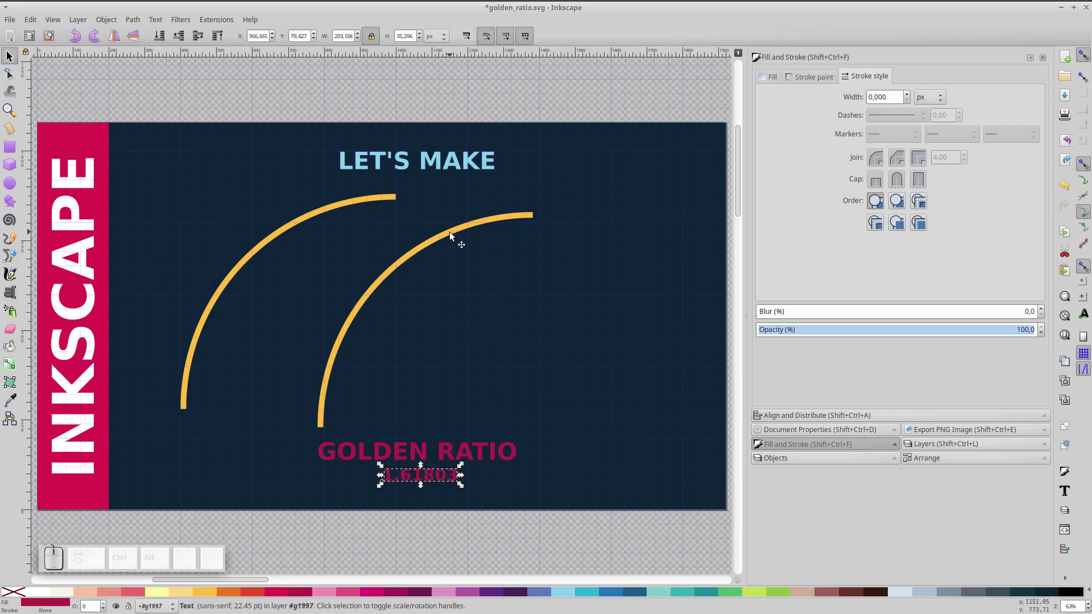
Scale the duplicated arc proportionally by dividing its width by 1.61803 and rotate it 90° clockwise
left_click(449, 231)
key("Right")
key("Right")
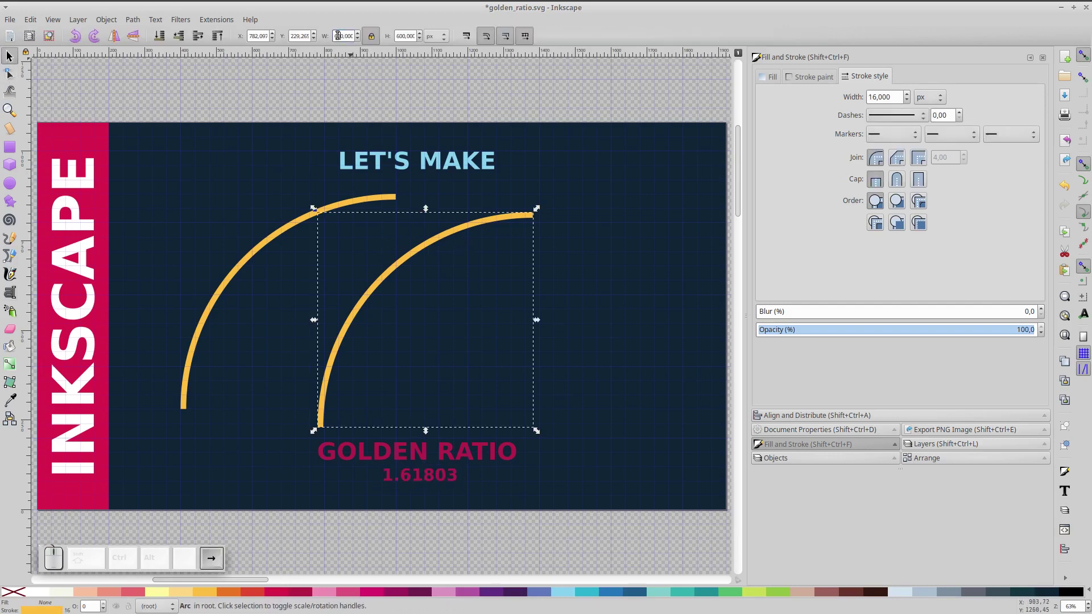
key("shift+End")
key("ctrl+v")
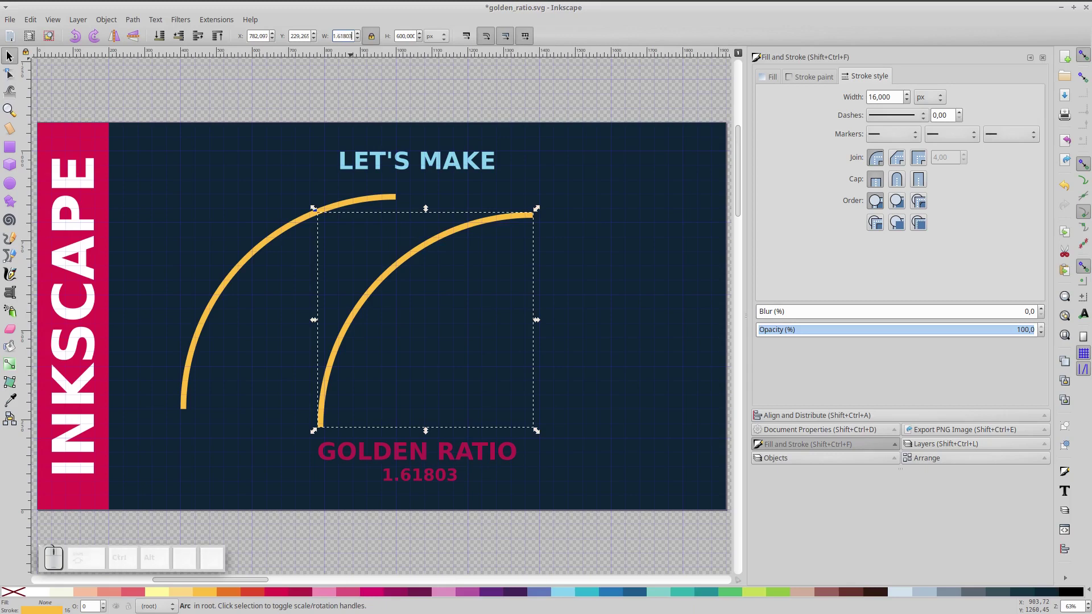
key("Return")
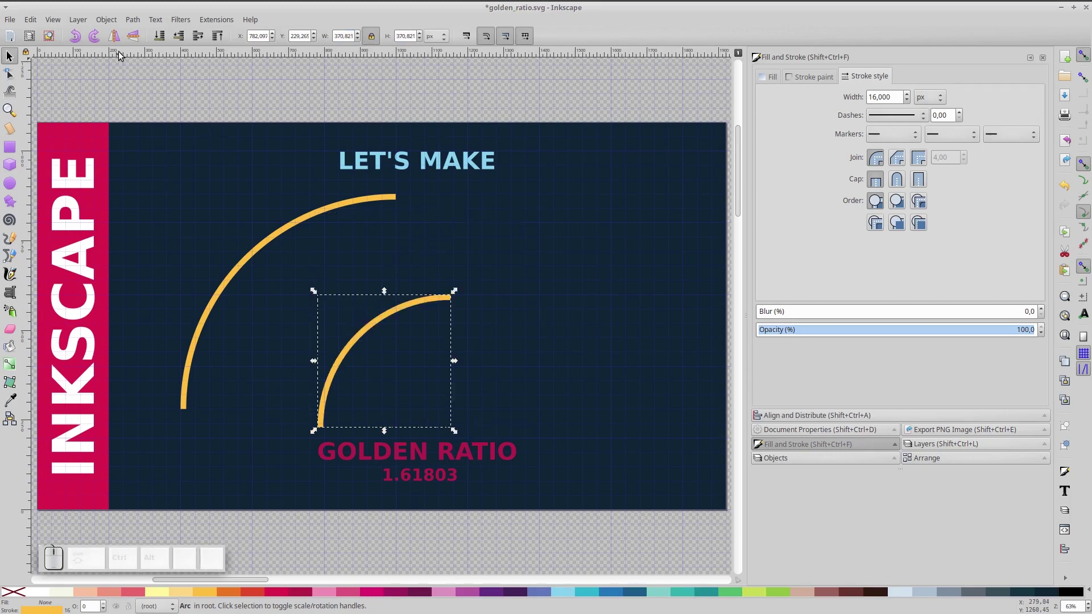
left_click(90, 39)
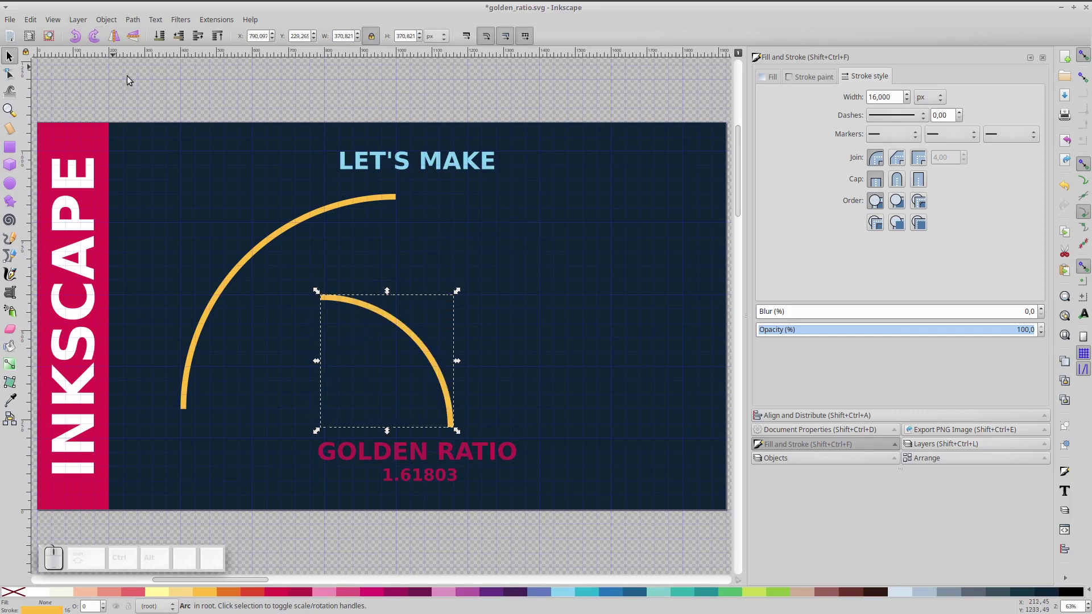
Join the smaller arc to the large one by aligning its left edge to the large arc's right edge and their tops
left_click(357, 202, "shift")
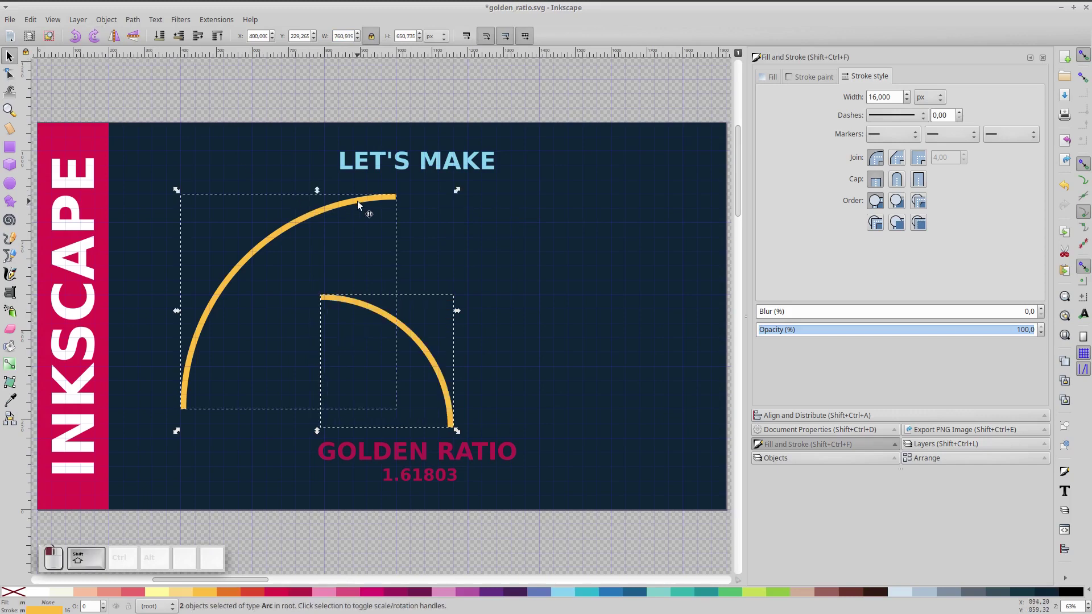
left_click(778, 414)
left_click(1015, 139)
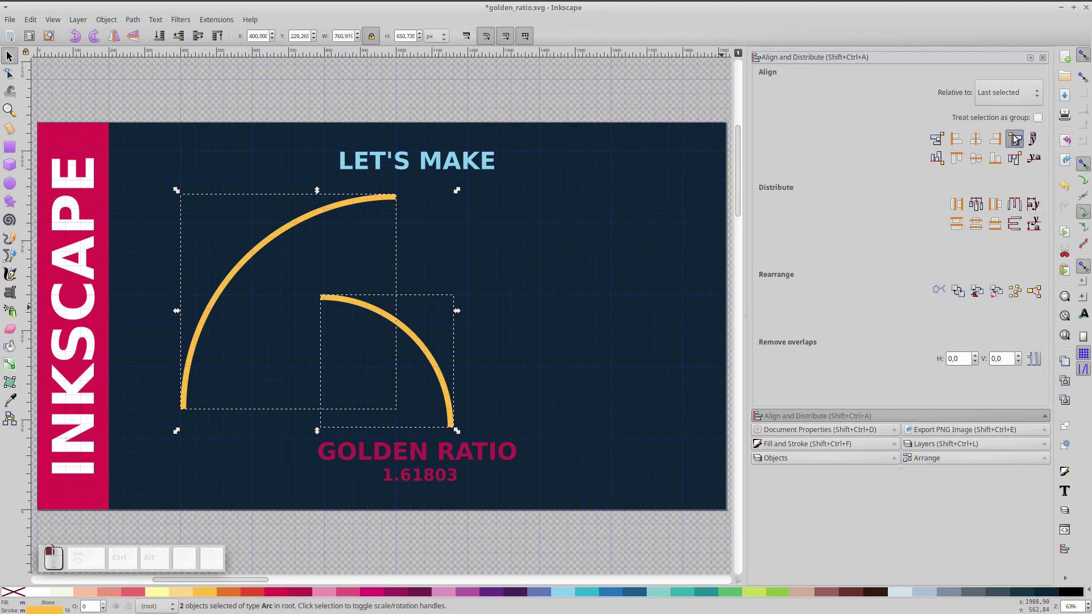
left_click(954, 140)
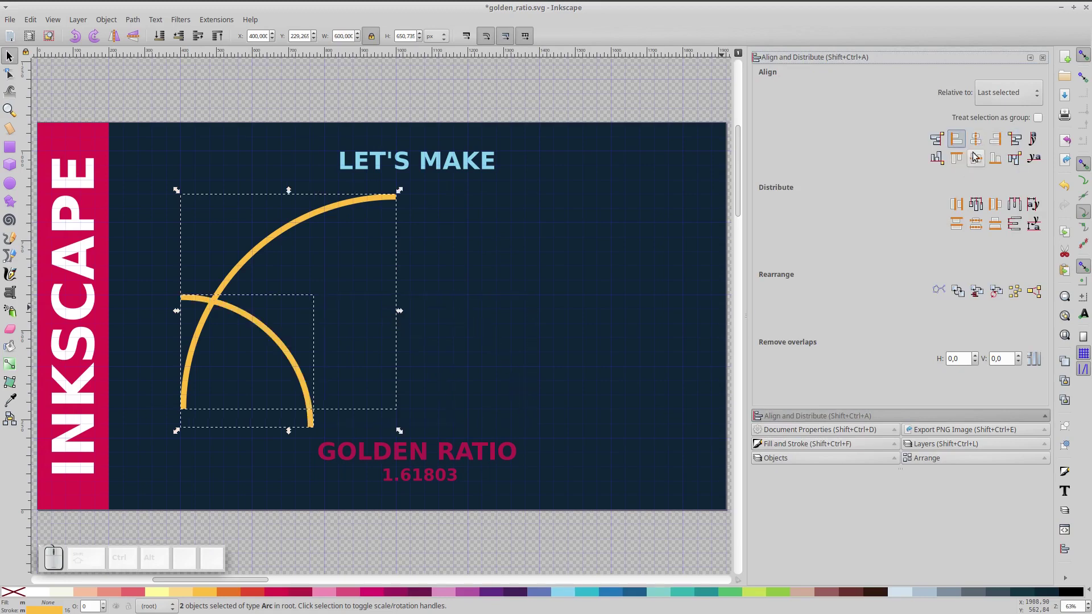
left_click(1013, 139)
left_click(957, 160)
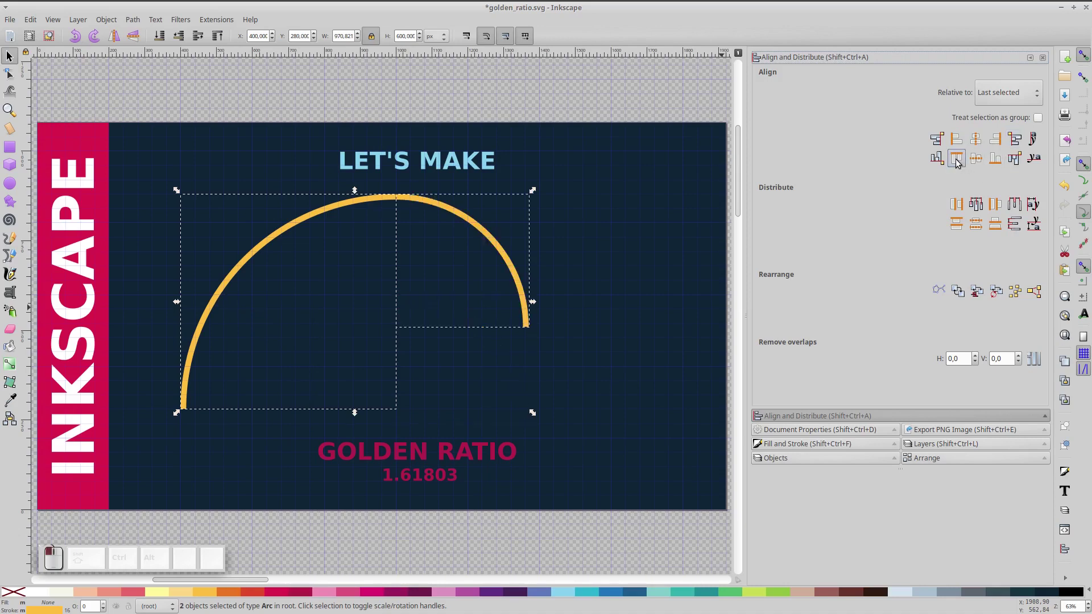
Duplicate the second arc, divide the copy's width by 1.61803 proportionally and rotate it 90° clockwise
left_click(490, 245)
left_click(492, 248)
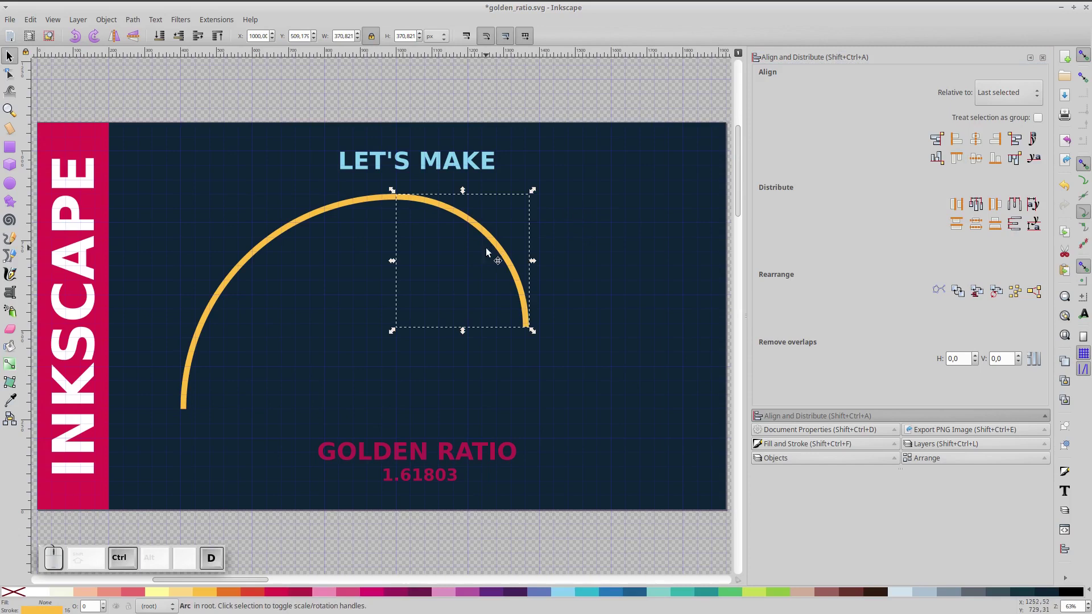
left_click(340, 36)
key("Right")
key("Right")
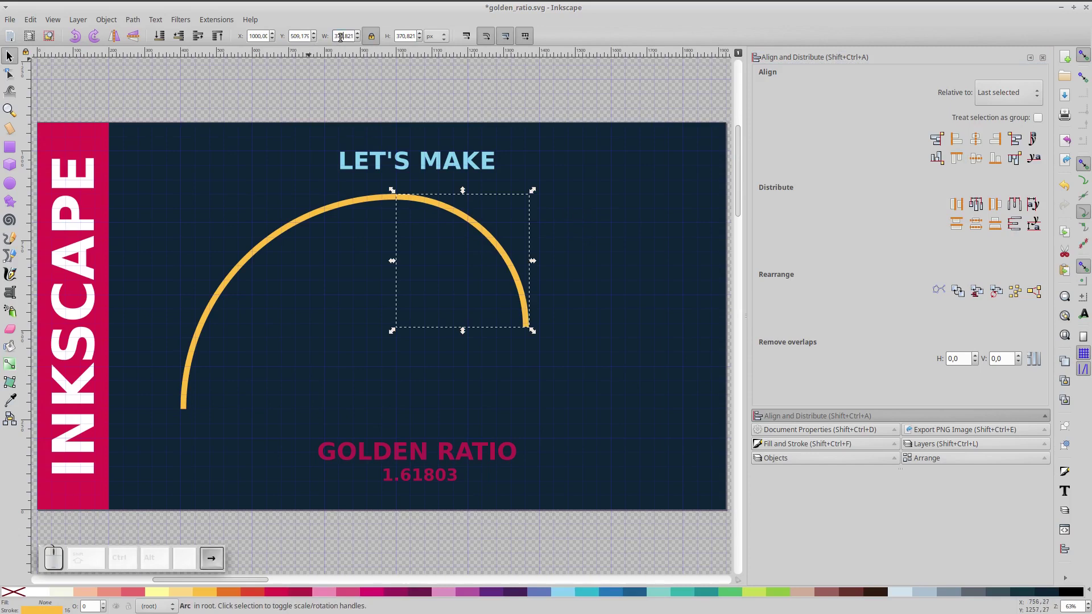
key("shift+Home")
key("ctrl+v")
key("Return")
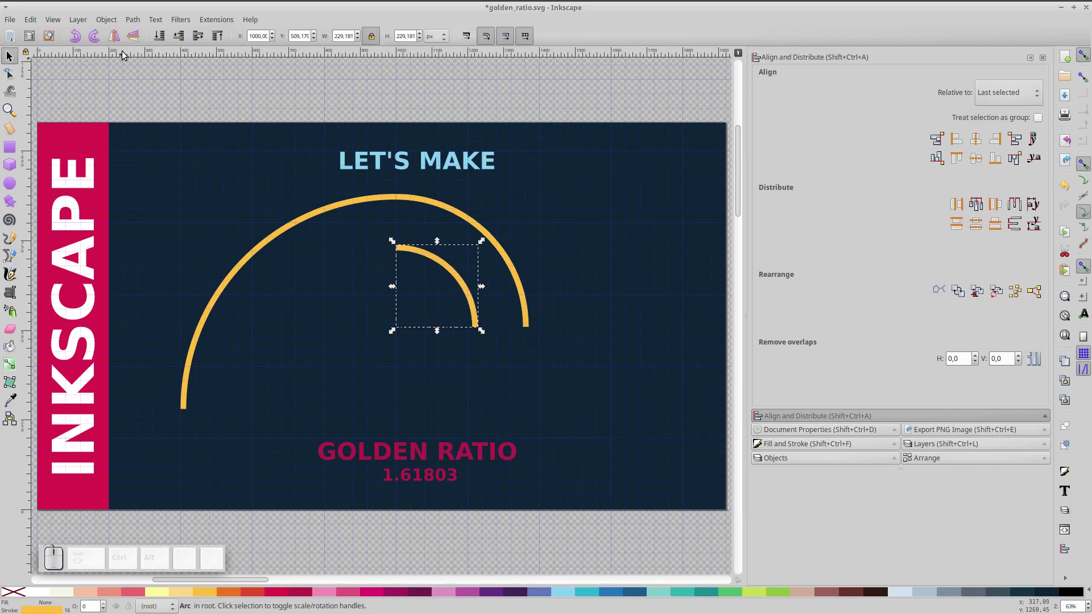
left_click(94, 36)
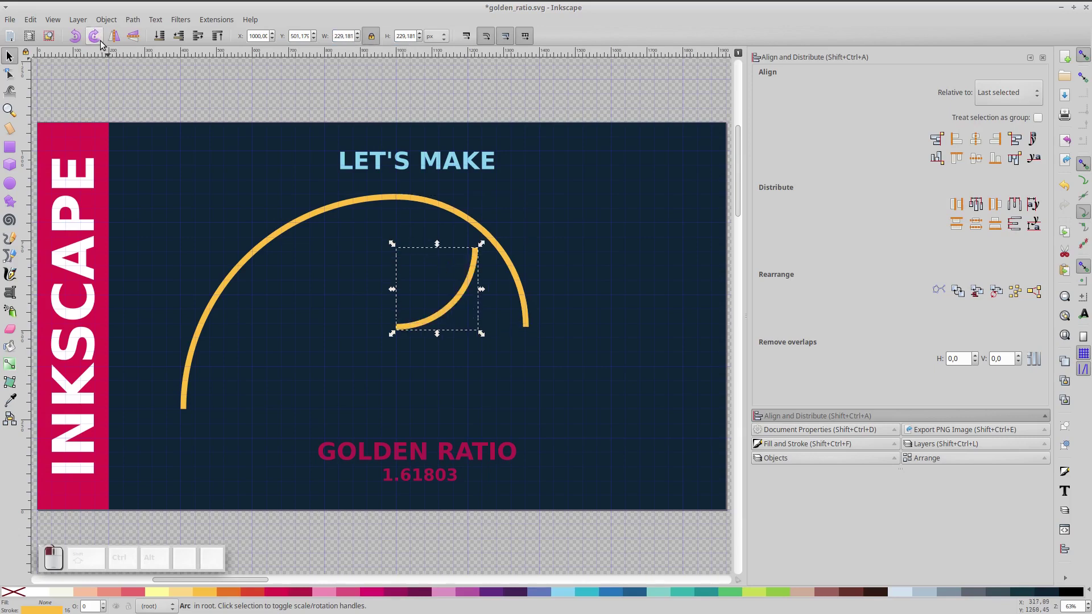
Align the third arc's top edge to the second arc's bottom edge and match their right sides
left_click(511, 289, "shift")
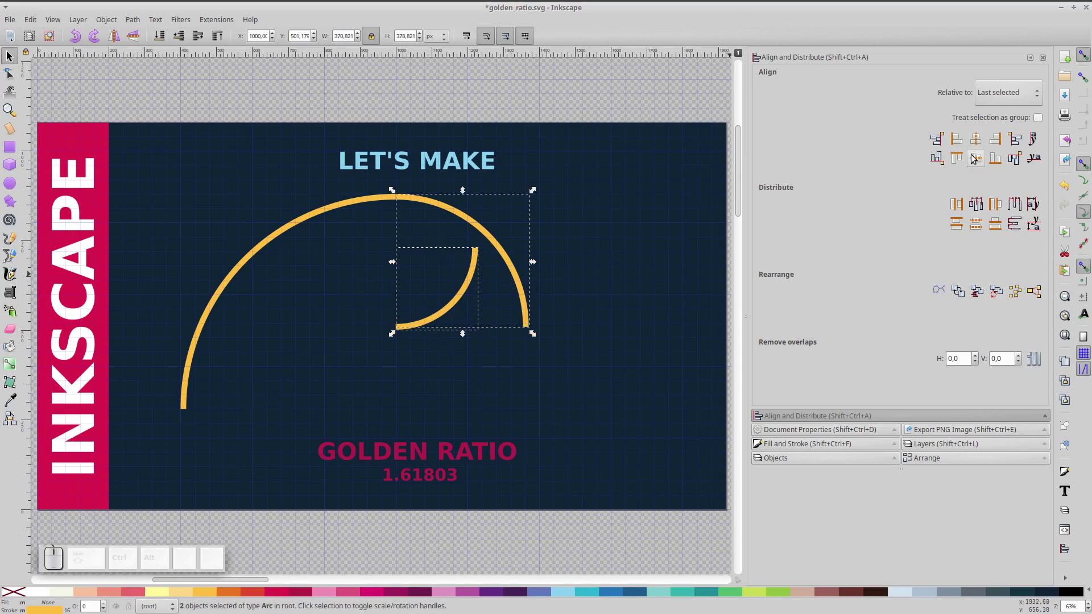
left_click(993, 161)
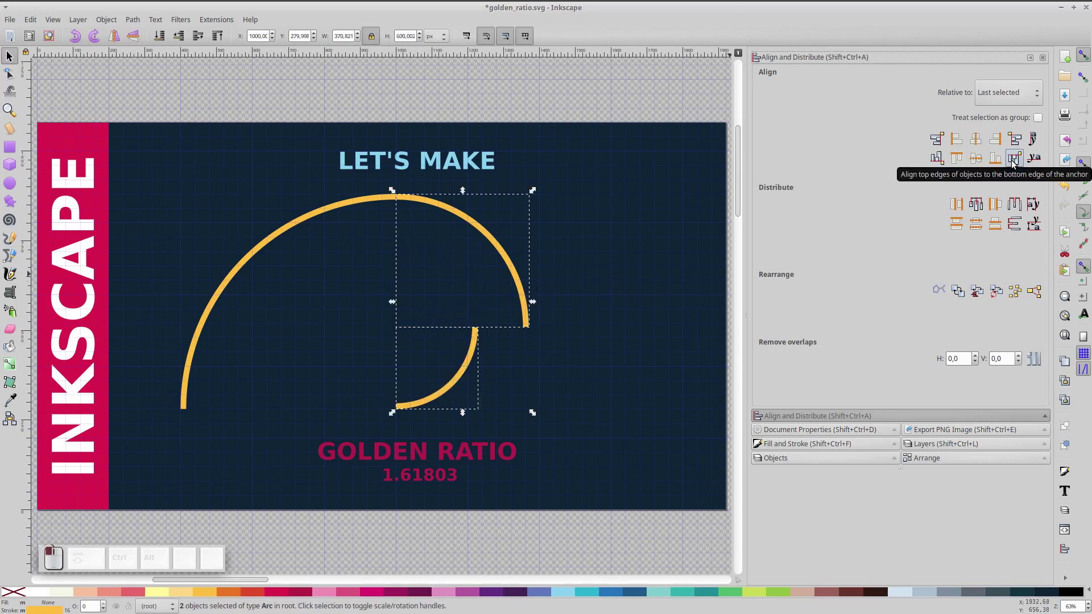
left_click(993, 143)
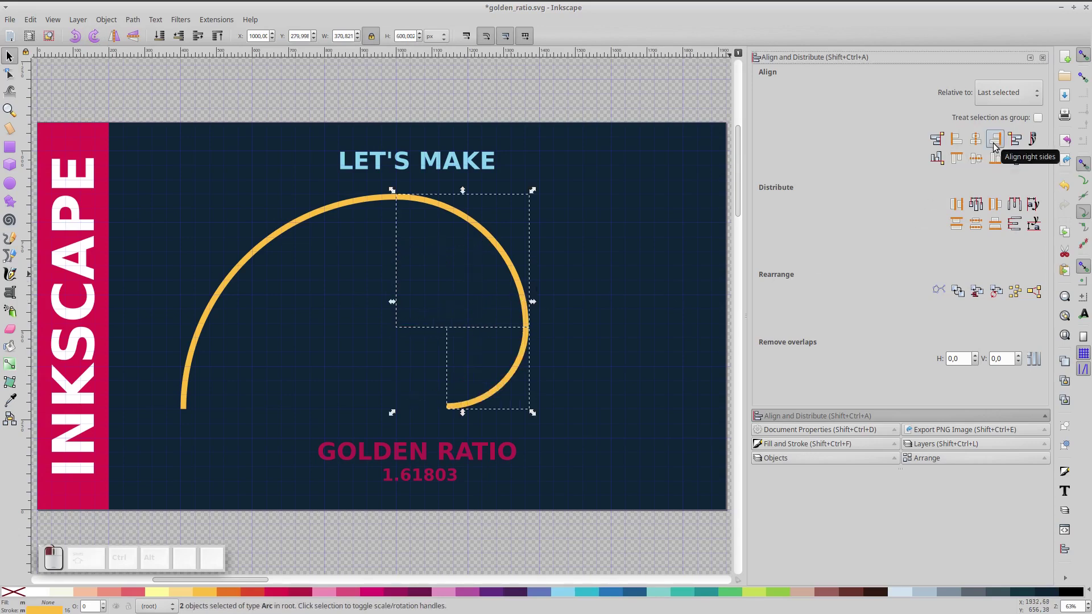
Add a fourth arc from a copy of the third, scaled down by 1.61803 and rotated, its right edge meeting the third arc's left edge
left_click(597, 290)
left_click(515, 364)
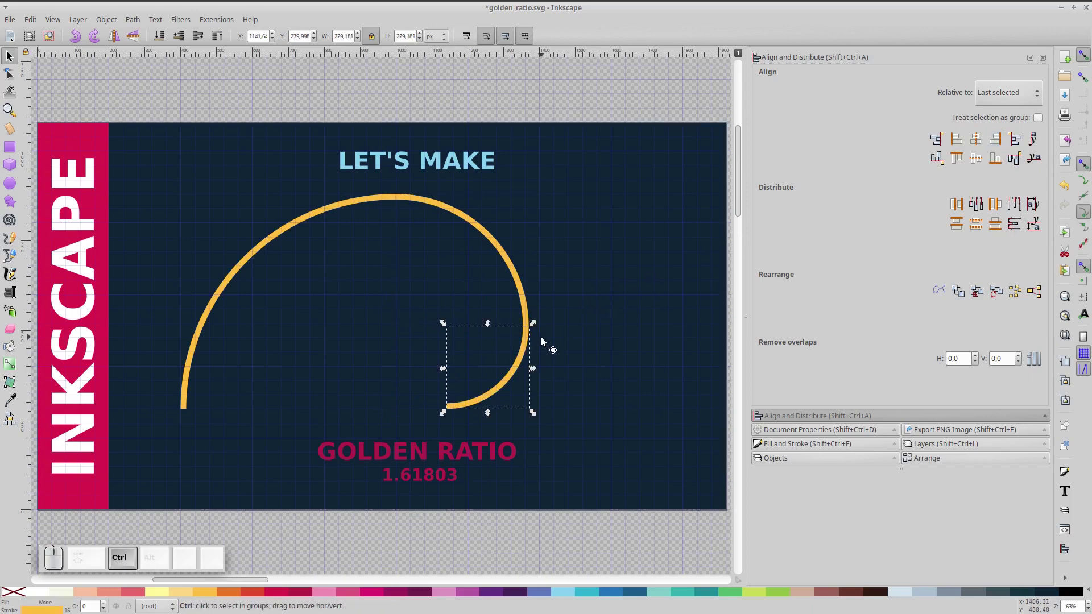
left_click(348, 36)
type("/1.61803")
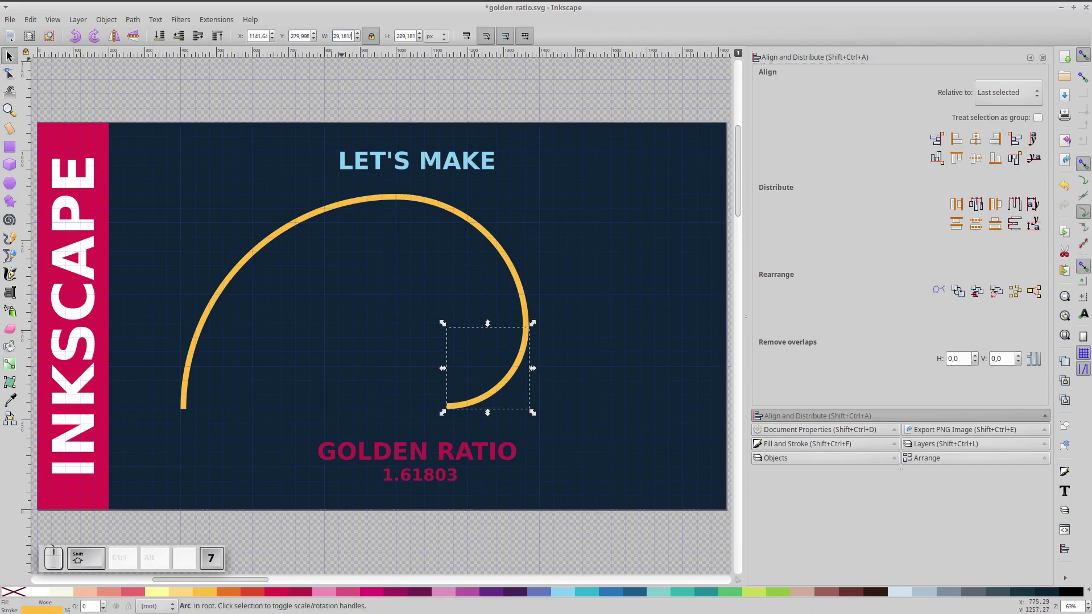
key("Return")
left_click(508, 383, "shift")
left_click(936, 138)
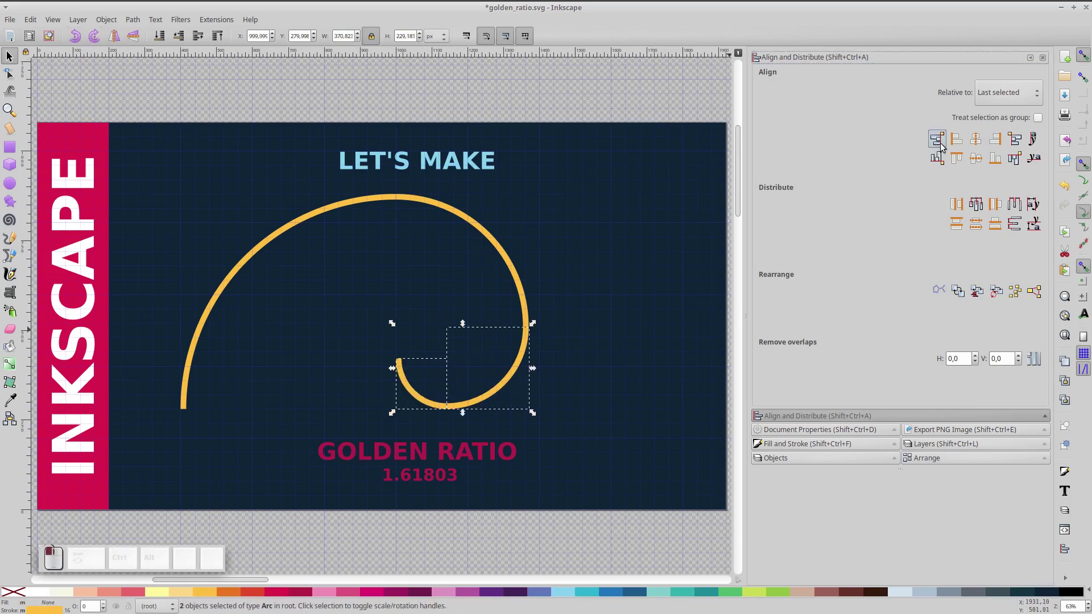
Add a fifth arc from a copy of the fourth, scaled down by 1.61803 and rotated 90° clockwise, sitting on the fourth arc's top edge
left_click(452, 360)
key("ctrl+d")
left_click(347, 36)
type("/1.61803")
key("Return")
left_click(95, 38)
left_click(411, 399, "shift")
left_click(936, 157)
Add a sixth arc from a copy of the fifth, scaled down by 1.61803, rotated 90° clockwise and joined to the fifth arc's upper end
left_click(404, 340)
key("ctrl+d")
left_click(343, 35)
type("/1.61803")
key("Return")
left_click(95, 37)
left_click(425, 330, "shift")
left_click(1015, 158)
Add a seventh arc from a copy of the sixth, scaled down by 1.61803, rotated 90° clockwise and aligned below the sixth arc's bottom edge
left_click(437, 340)
key("ctrl+d")
left_click(343, 36)
type("/1.61803")
key("Return")
left_click(95, 38)
left_click(444, 344, "shift")
left_click(1015, 158)
Select all seven arcs of the spiral and group them
left_click(476, 422)
key("Escape")
left_click_drag(141, 164, 545, 421)
key("ctrl+g")
Give the spiral group a 20 px stroke with round caps
left_click(808, 443)
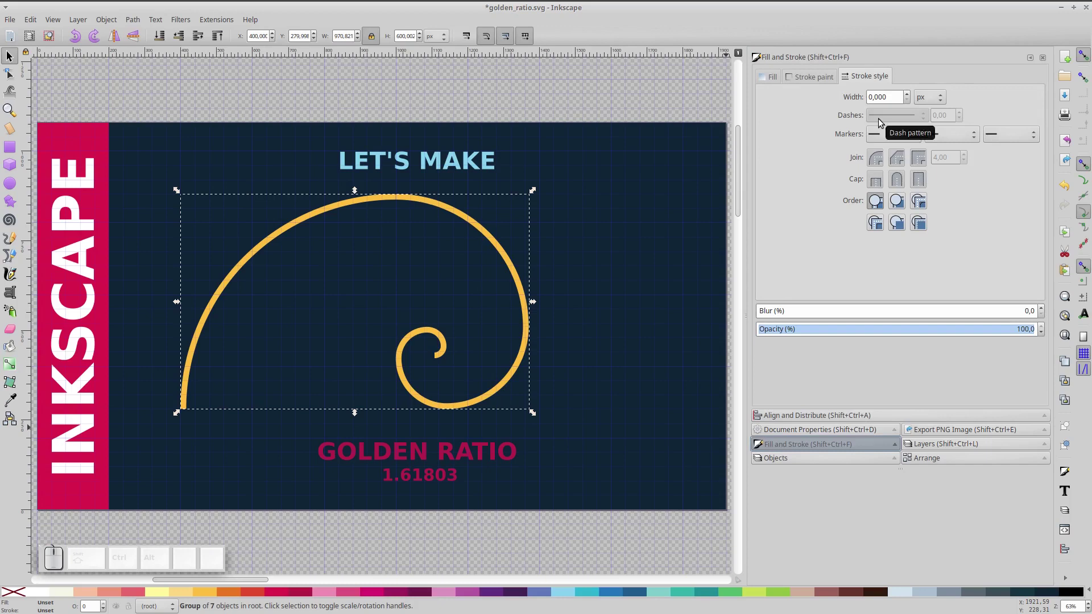
double_click(884, 97)
type("2")
key("Return")
Centre the spiral group horizontally and vertically on the dark background rectangle
left_click(315, 202)
left_click(316, 202, "shift")
key("ctrl+alt+KP_5")
left_click(644, 86)
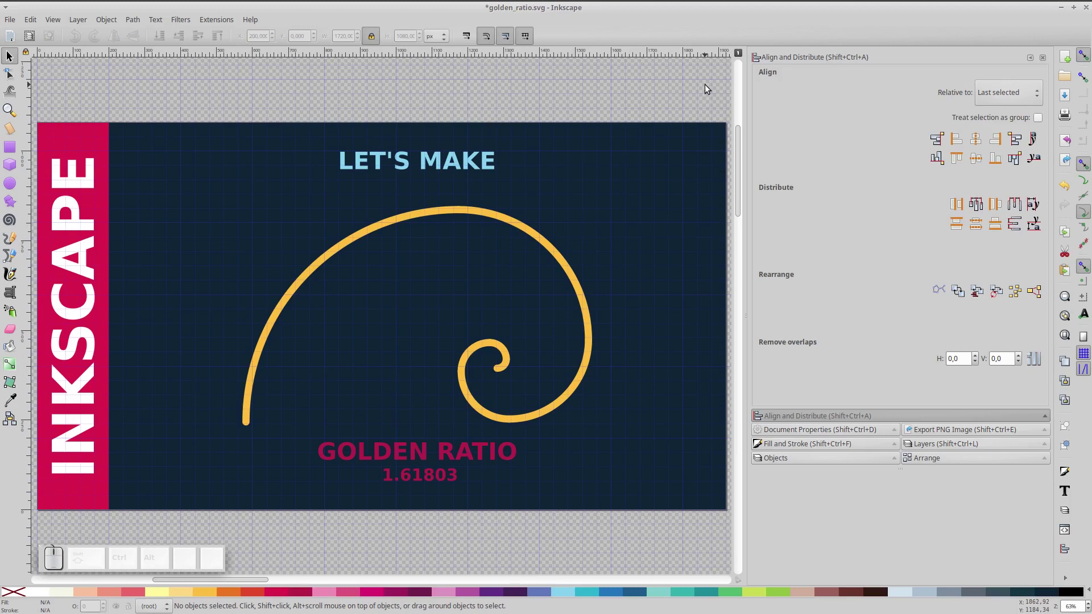
Shrink the spiral group uniformly around its centre to about 354 by 222 px
left_click(511, 224)
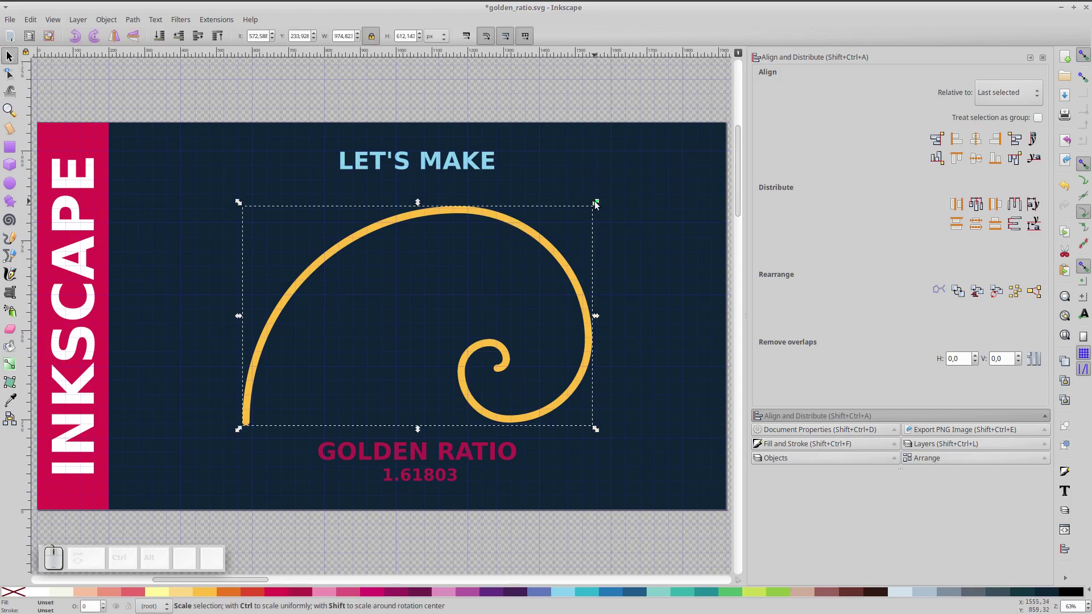
key("ctrl+shift")
left_click_drag(596, 205, 487, 257)
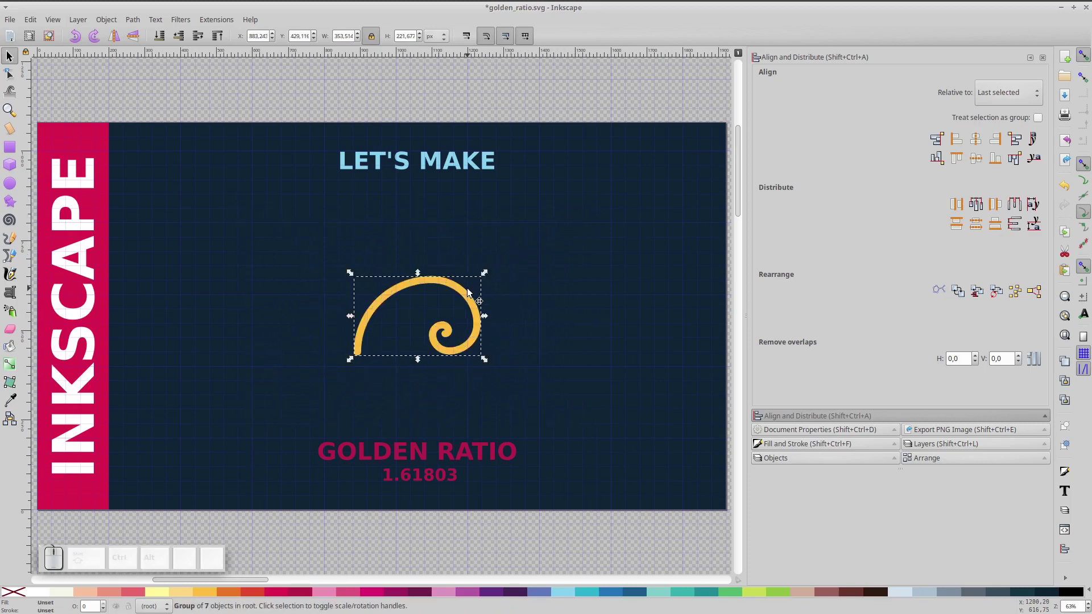
Move the spiral to the page's lower-right corner and centre it vertically on the GOLDEN RATIO text
left_click_drag(464, 297, 674, 423)
left_click(482, 456, "shift")
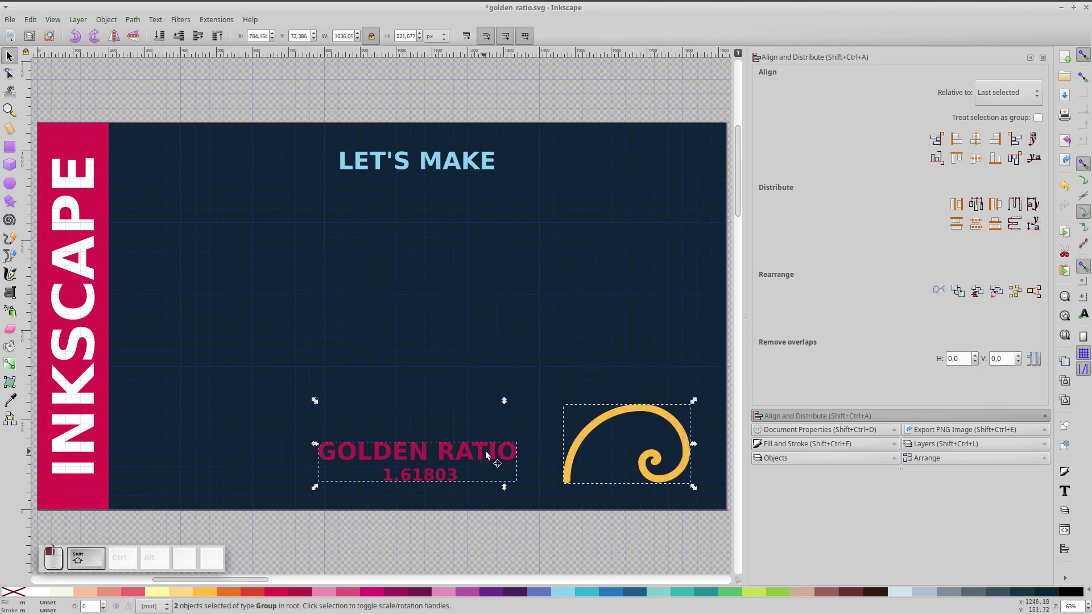
left_click(975, 158)
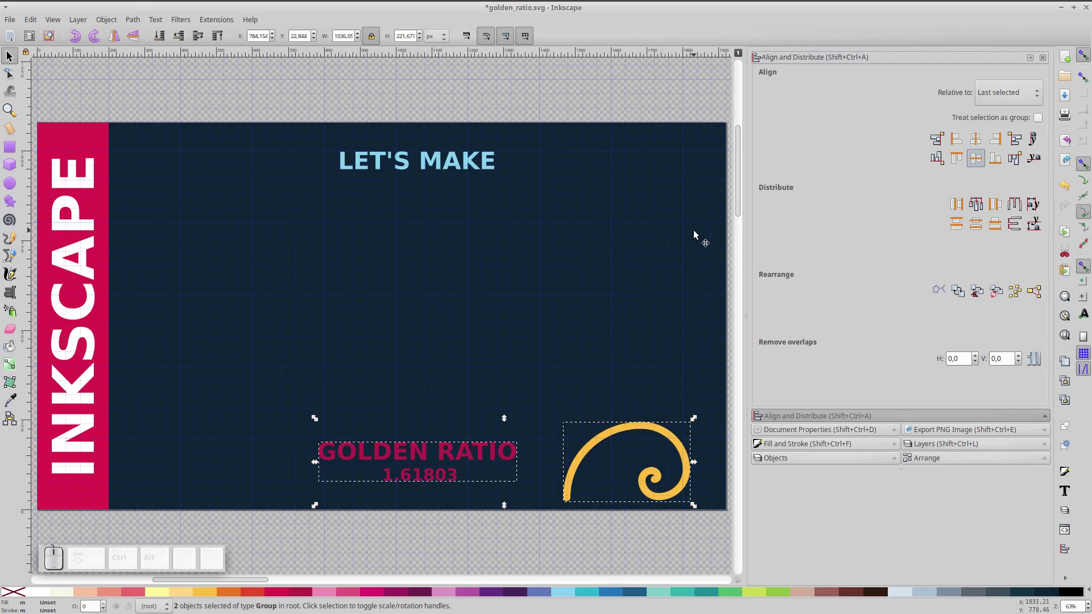
Draw a circle with a 300 px radius in the middle of the page and make it a whole ellipse instead of an arc
left_click(459, 278)
left_click(11, 185)
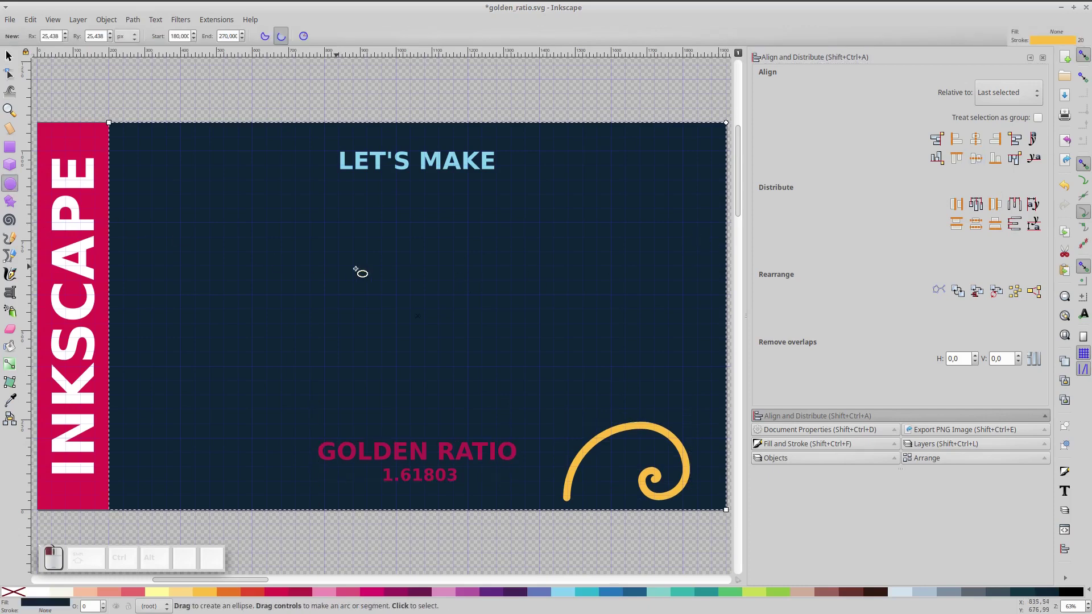
left_click_drag(334, 236, 540, 441)
left_click(312, 36)
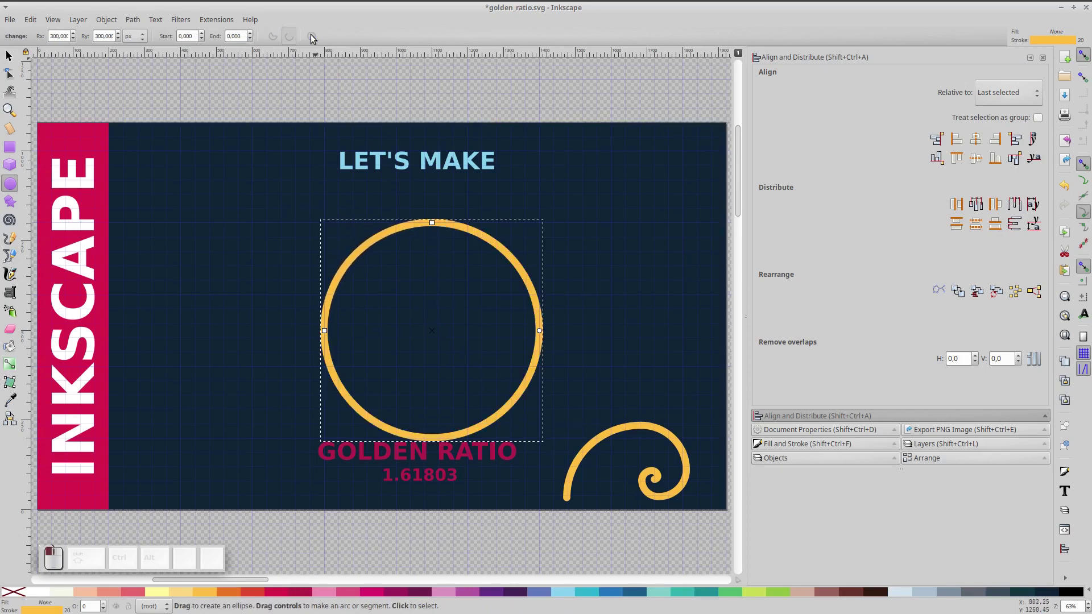
Centre the circle horizontally and vertically on the dark background rectangle
left_click(9, 62)
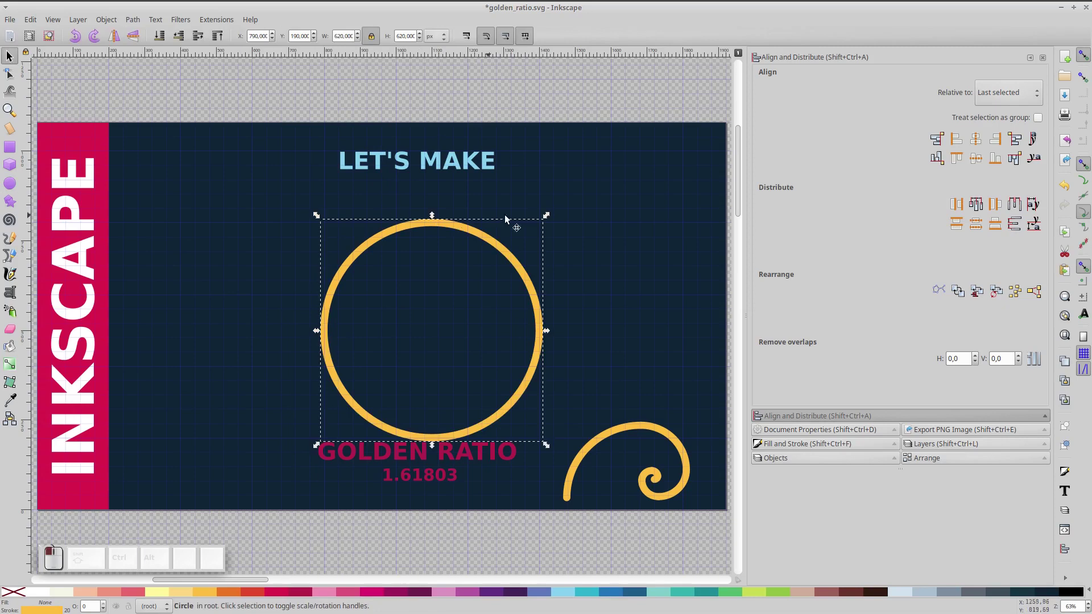
left_click(605, 182, "shift")
left_click(979, 143)
left_click(975, 158)
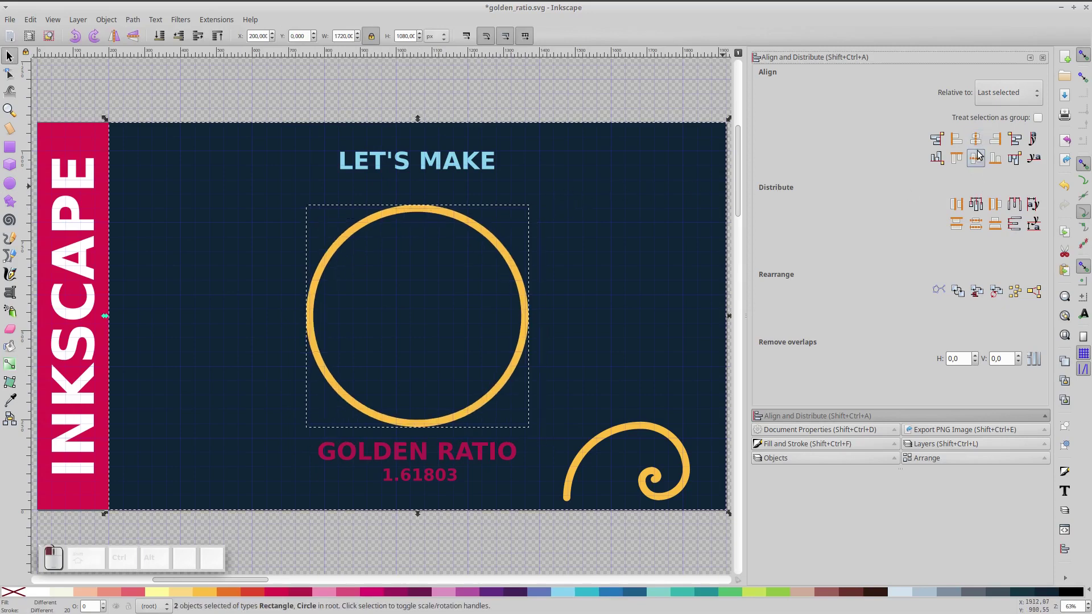
Duplicate the circle repeatedly, dividing each copy's width by 1.61803, down to a circle about 237 px wide
left_click(472, 226)
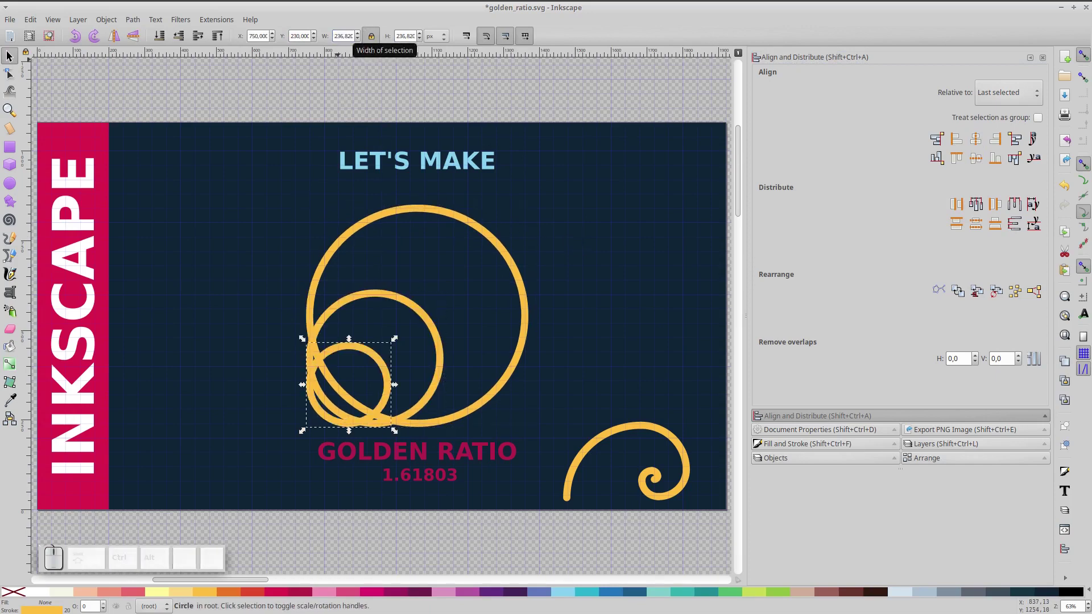
left_click(343, 36)
type("146,363")
key("Return")
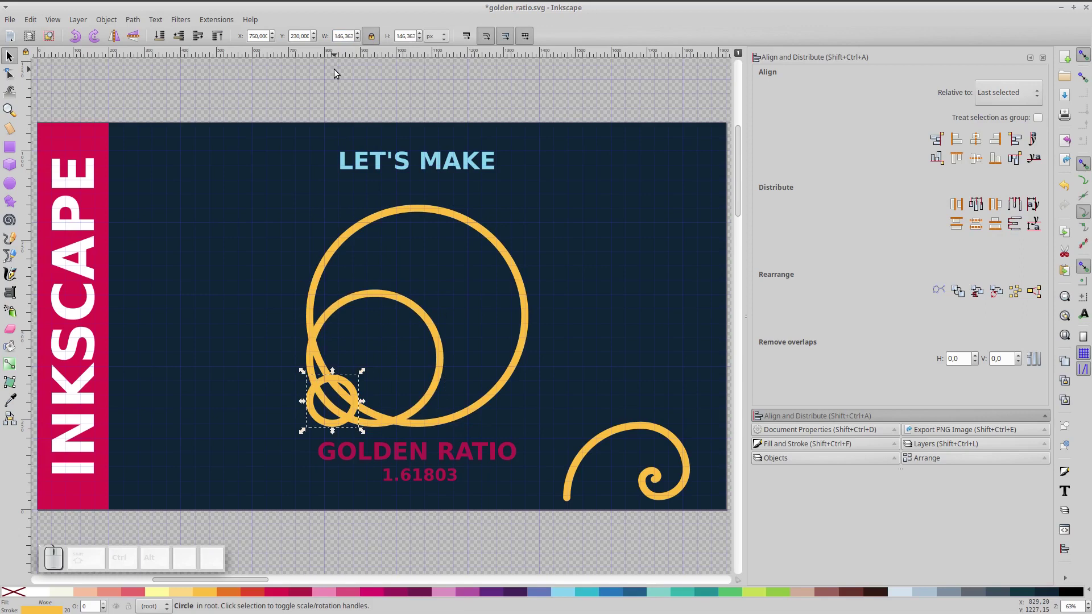
key("ctrl+z")
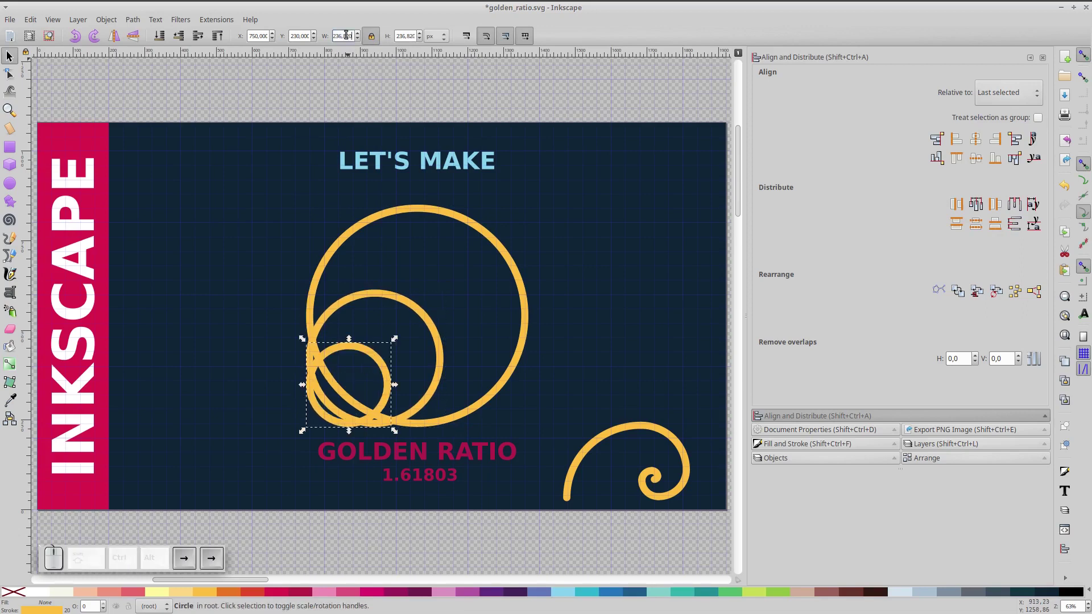
Continue the series with two smaller circle copies, each divided by 1.61803, down to a width of 90.458 px
left_click(346, 34)
type("90,458")
key("Return")
Select all the circles and centre them horizontally and vertically so they are concentric
left_click_drag(250, 182, 564, 438)
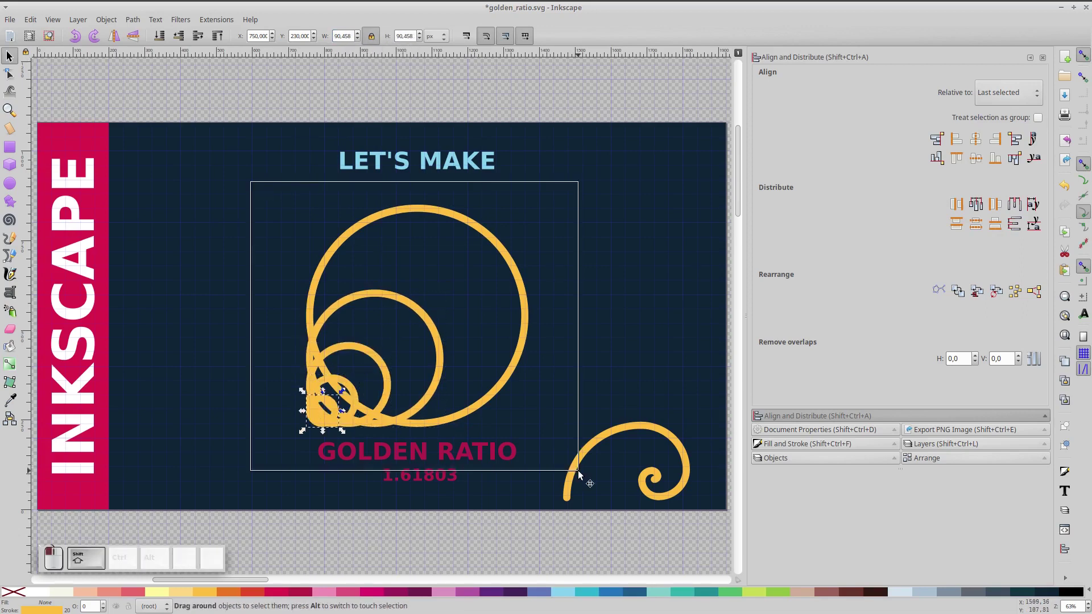
left_click(975, 139)
left_click(975, 158)
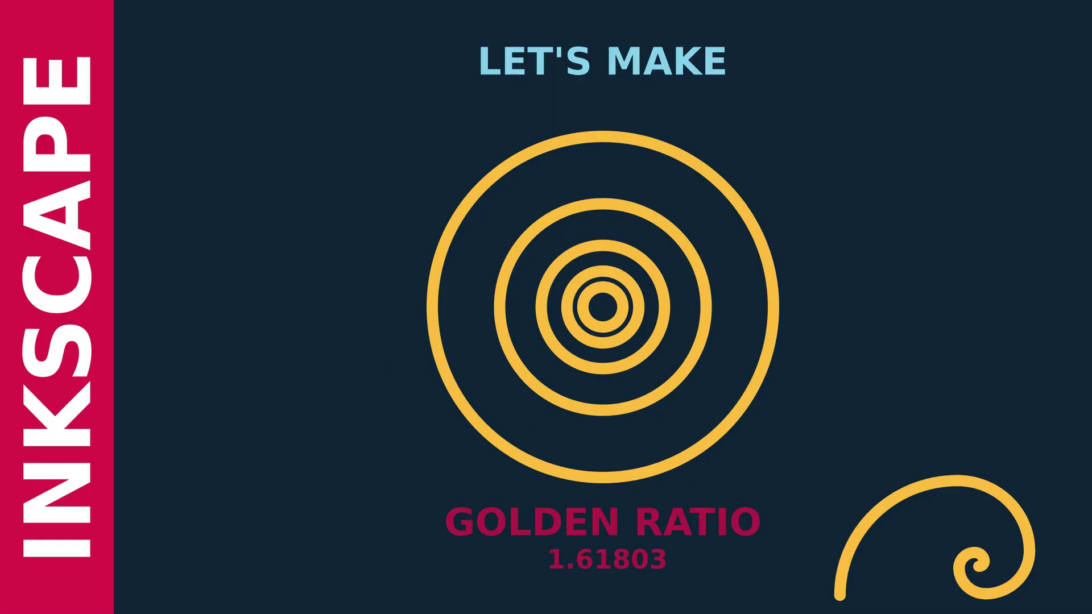